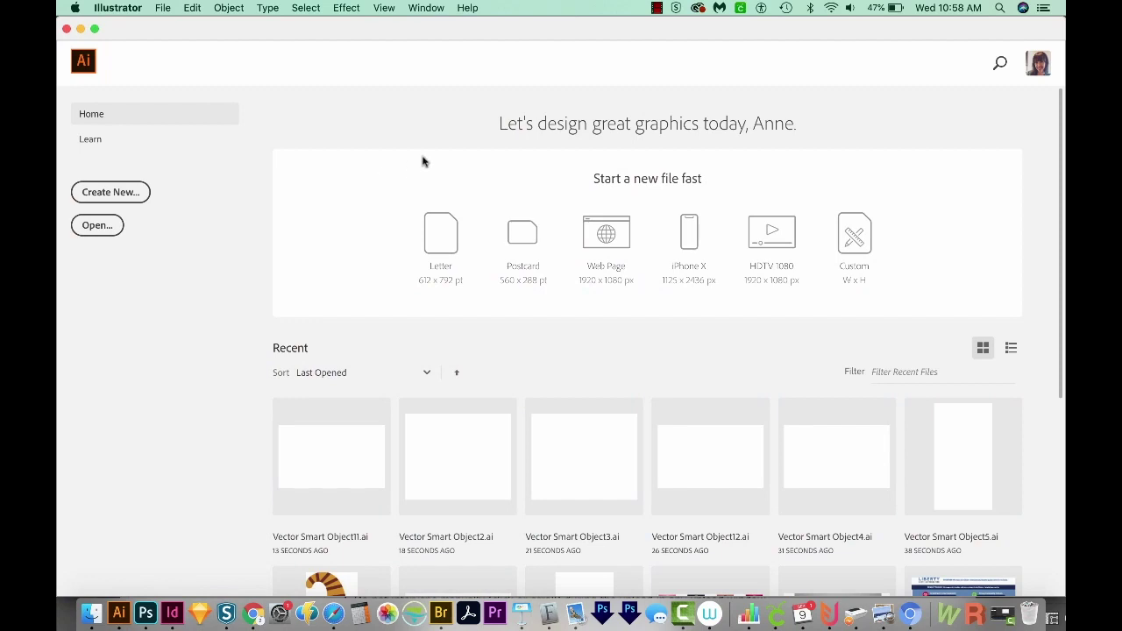
Create a new blank Letter-size print document (612 x 792 pt)
left_click(110, 194)
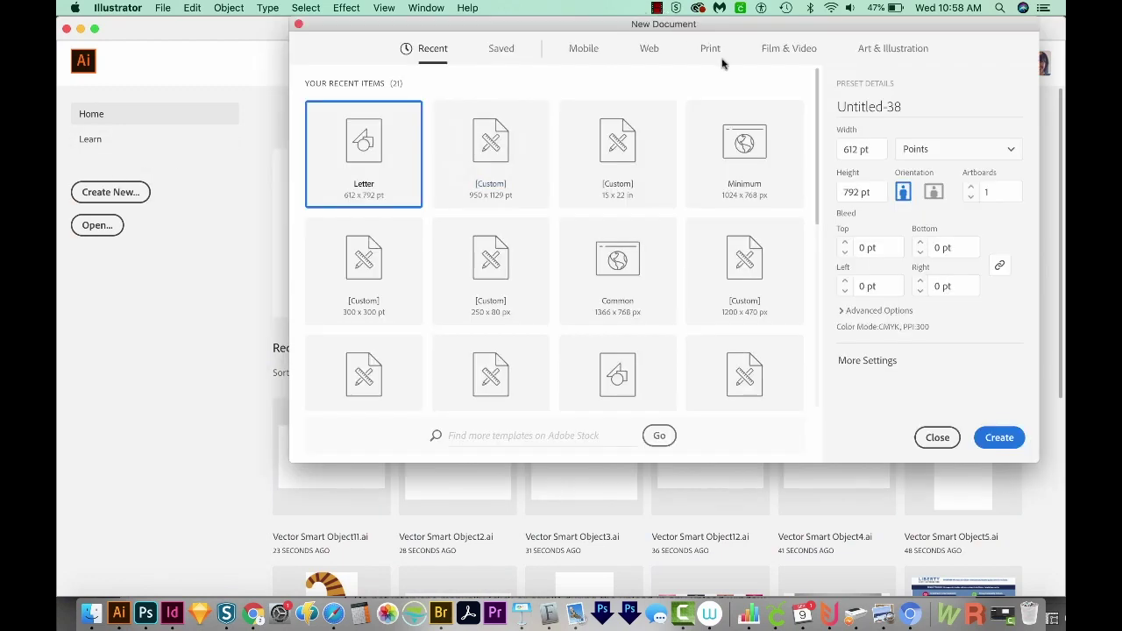
left_click(711, 49)
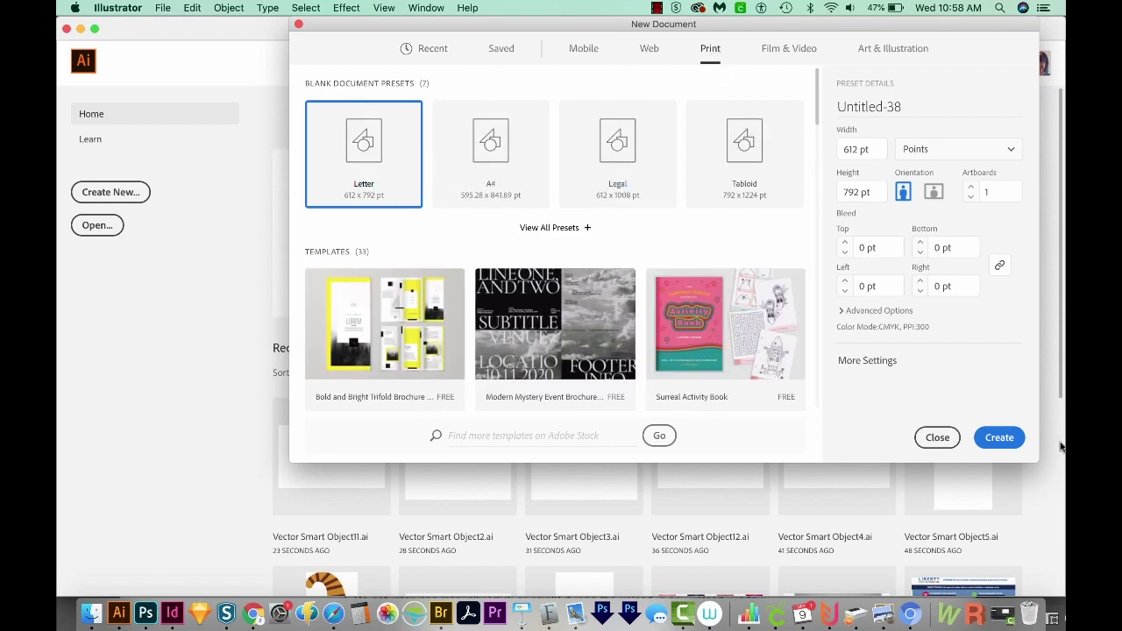
left_click(999, 438)
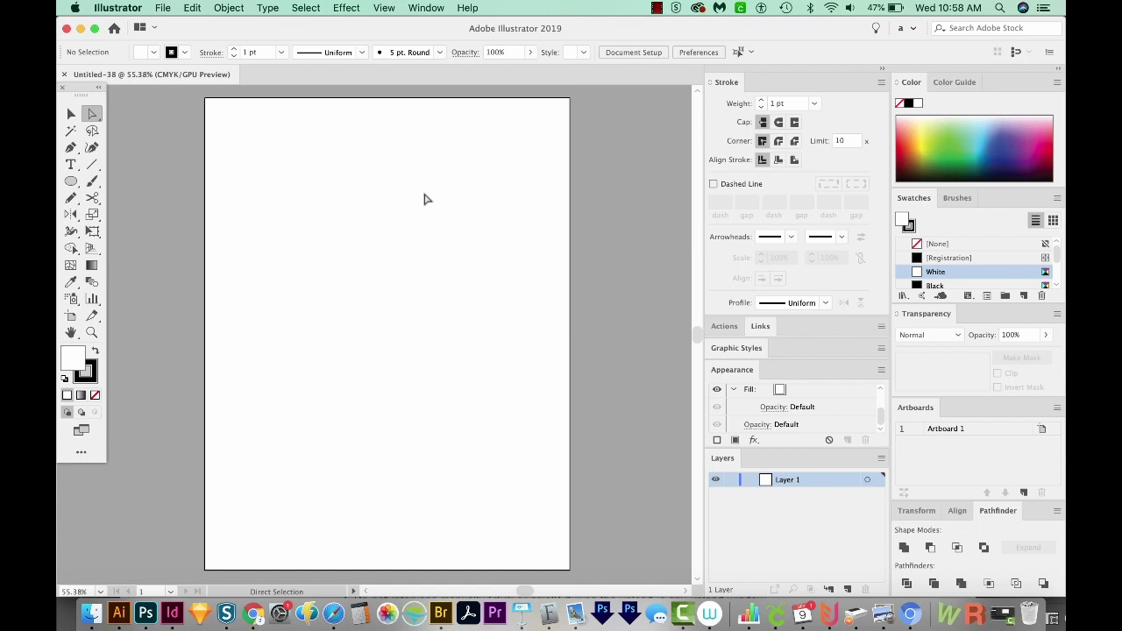
Trace a closed wing outline with the Pen tool: a curved top edge and straight lower segments
key("p")
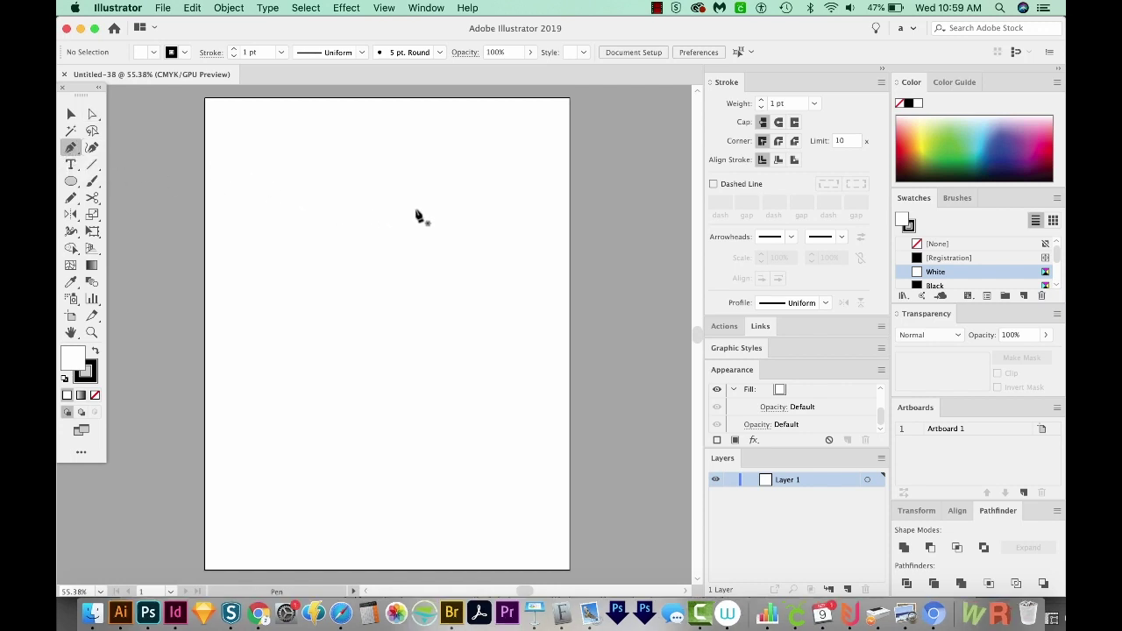
left_click(367, 188)
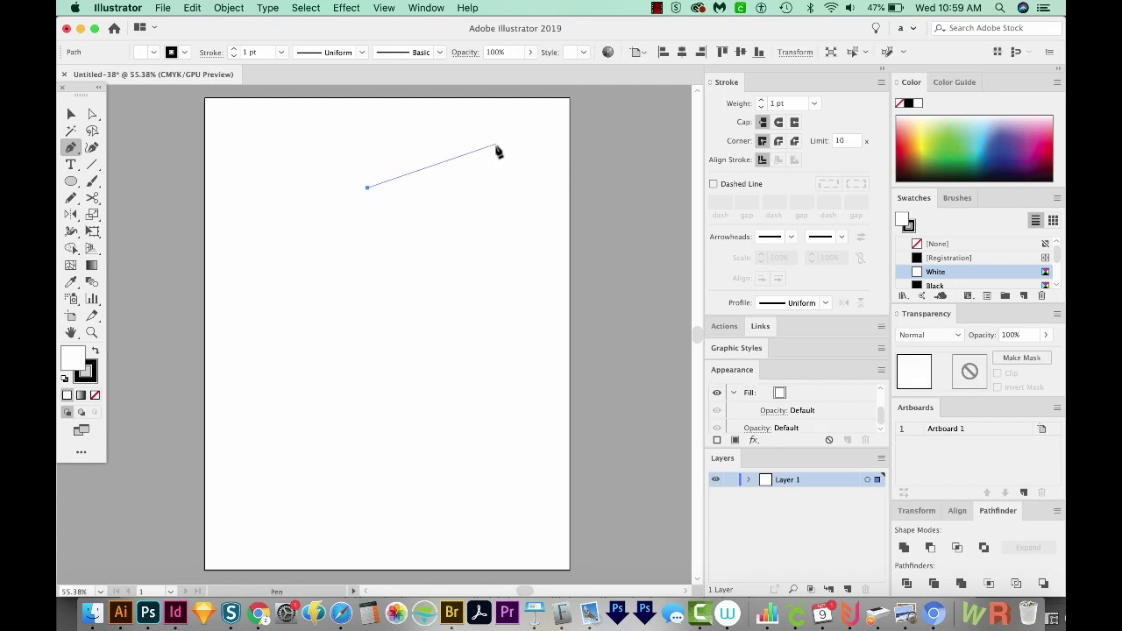
left_click_drag(496, 146, 595, 165)
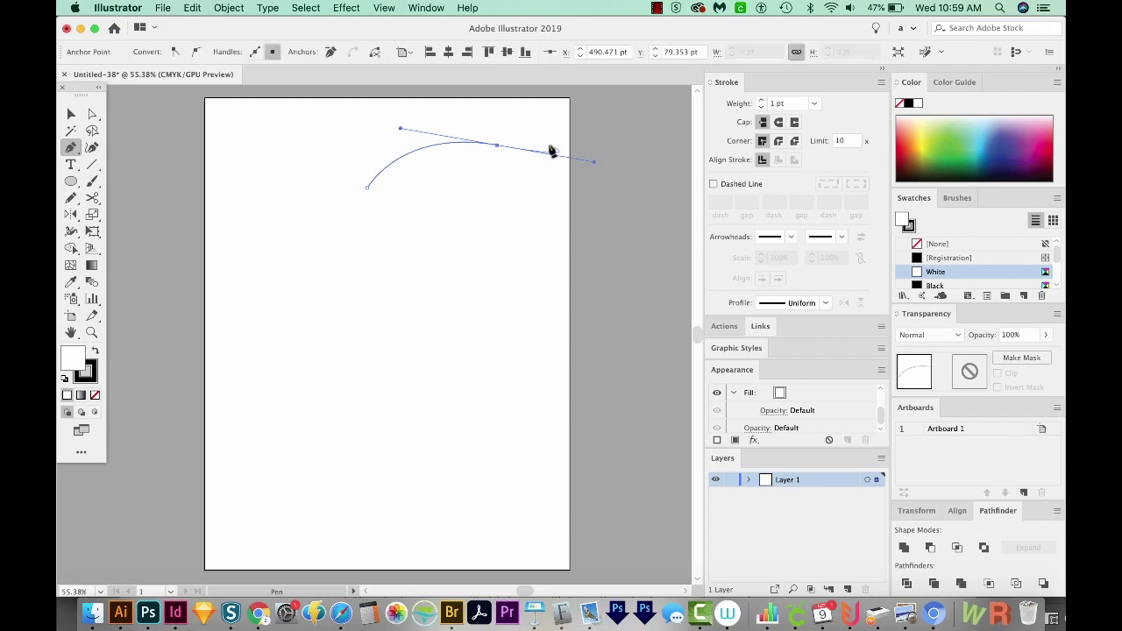
left_click(497, 146)
left_click(484, 164)
left_click(464, 183)
left_click(429, 199)
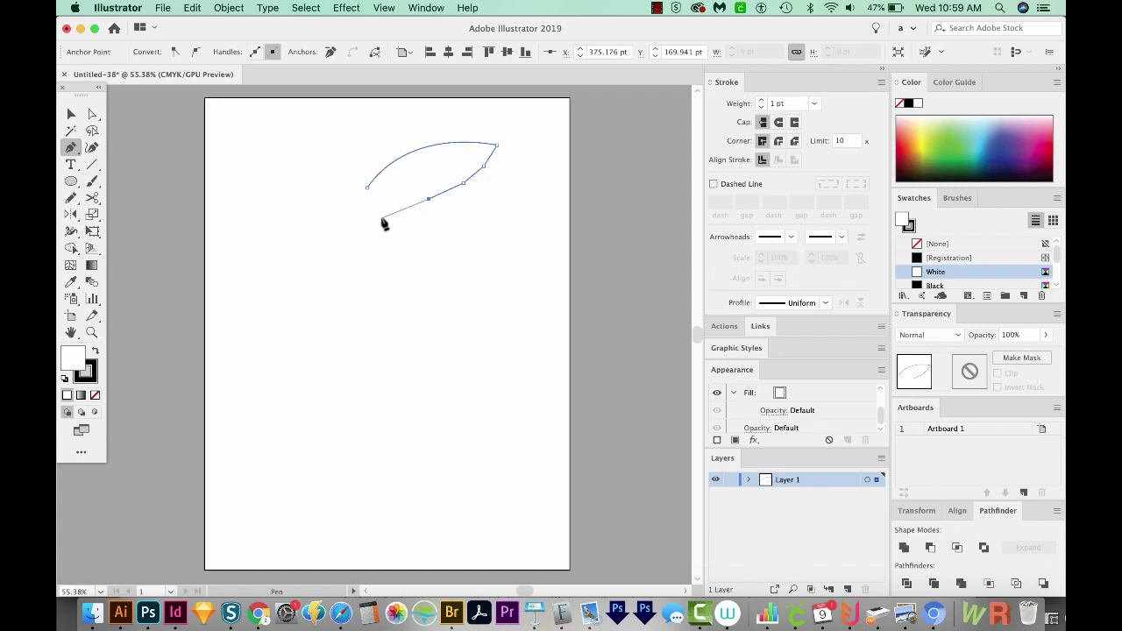
left_click(383, 226)
left_click(354, 252)
left_click(367, 189)
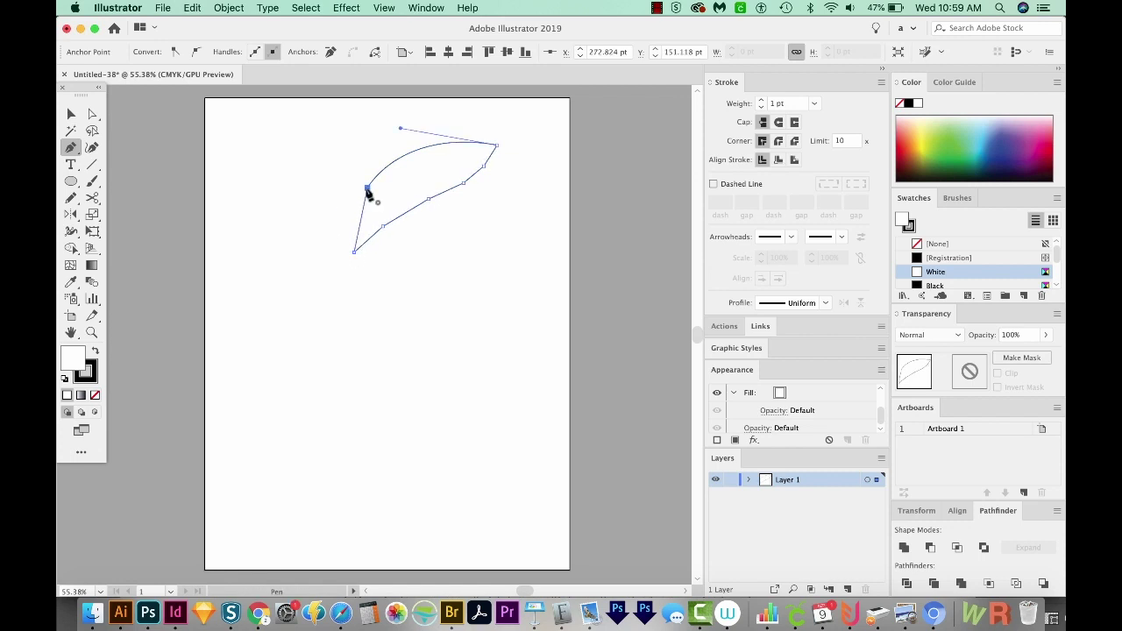
Zoom in on the wing and bend its upper-right segment into a curve with the Anchor Point tool
key("z")
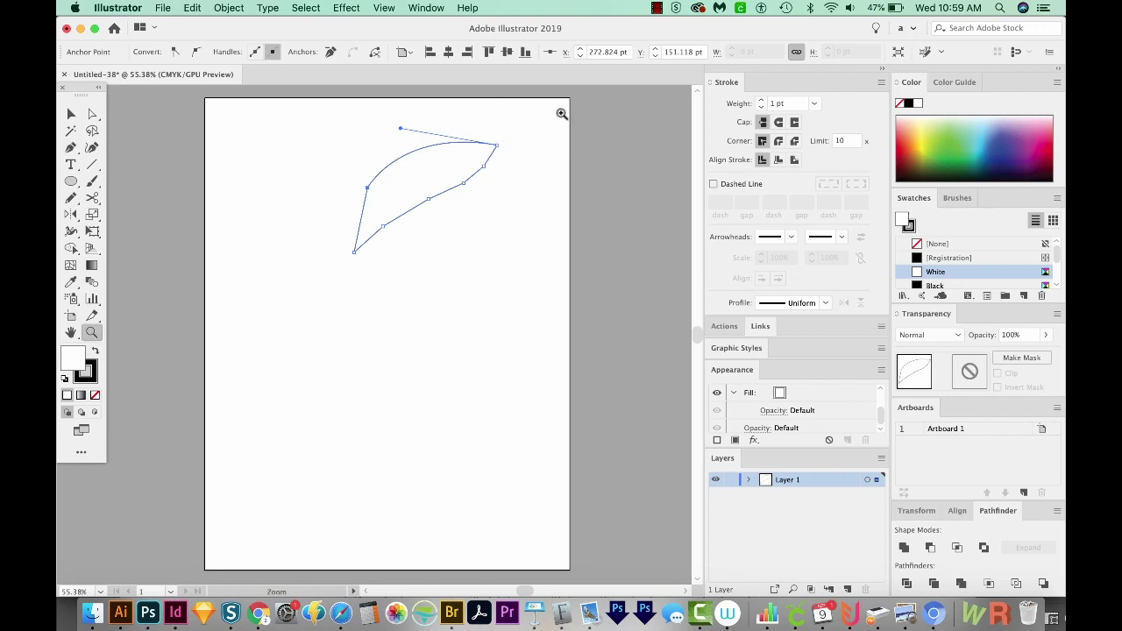
left_click_drag(561, 111, 326, 315)
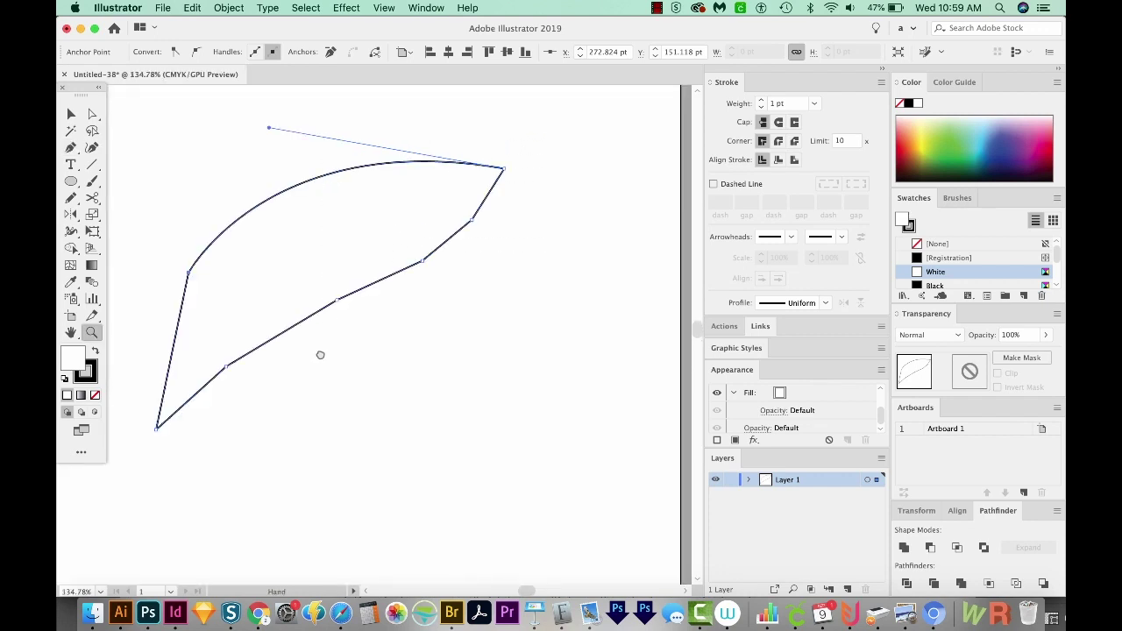
scroll(333, 353, "left", 1)
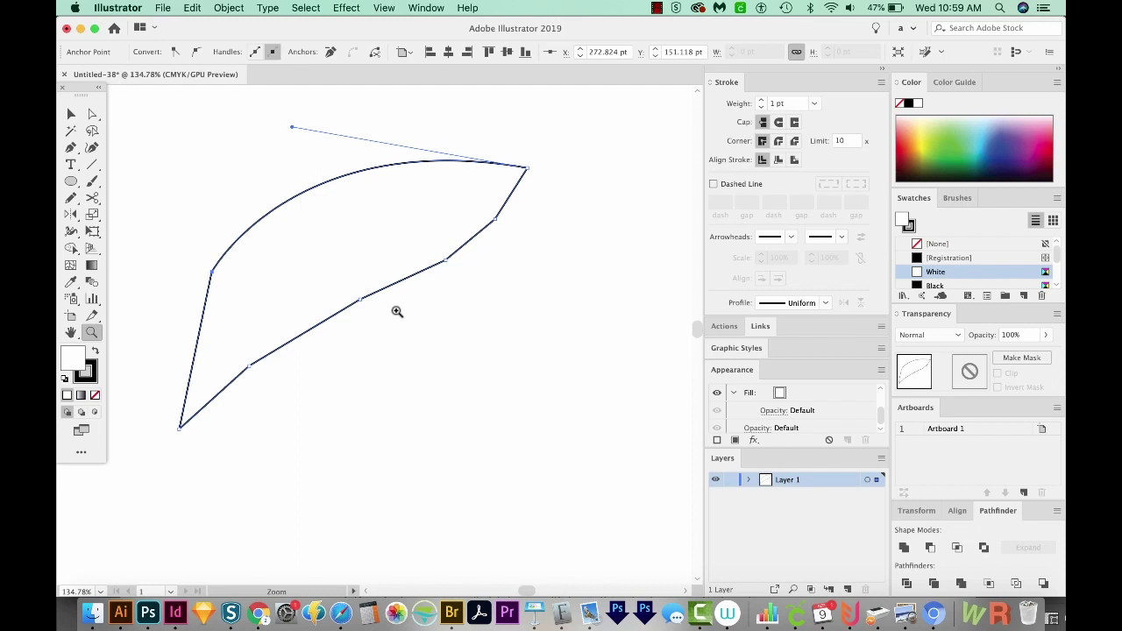
key("shift+c")
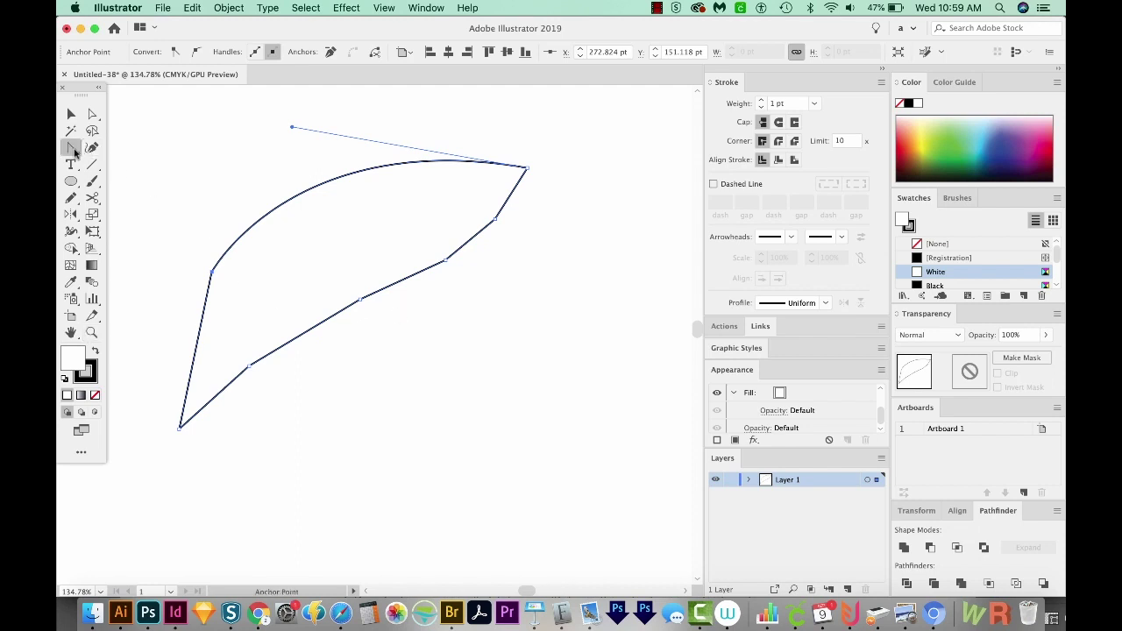
mouse_move(72, 151)
left_mouse_down()
mouse_move(131, 149)
mouse_move(74, 151)
left_mouse_up()
left_click_drag(517, 200, 461, 236)
Bow the remaining lower-edge segments into scallops, then select the whole wing
left_click_drag(413, 283, 399, 267)
left_click_drag(292, 321, 284, 314)
left_click_drag(225, 393, 216, 389)
scroll(217, 388, "left", 5)
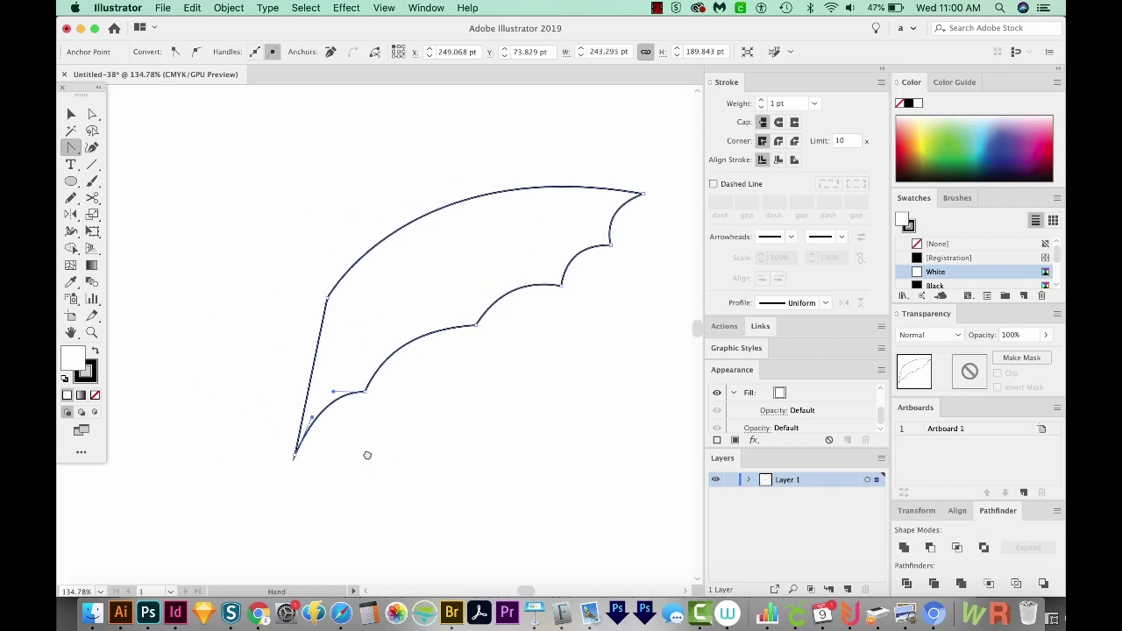
left_click_drag(405, 343, 409, 335)
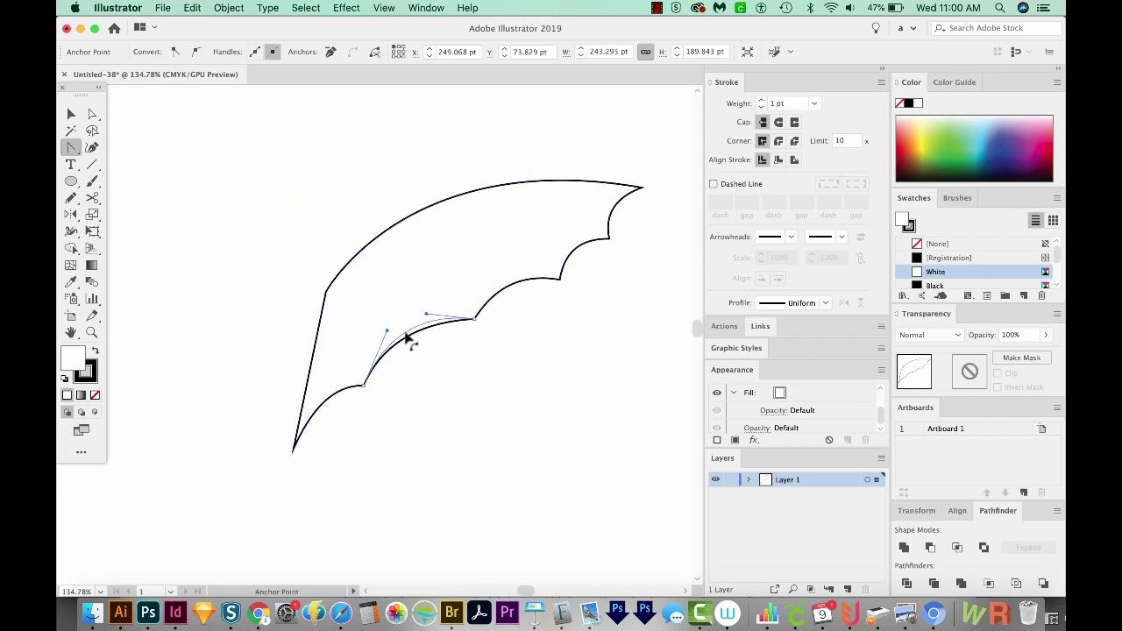
scroll(488, 385, "left", 3)
scroll(502, 393, "left", 3)
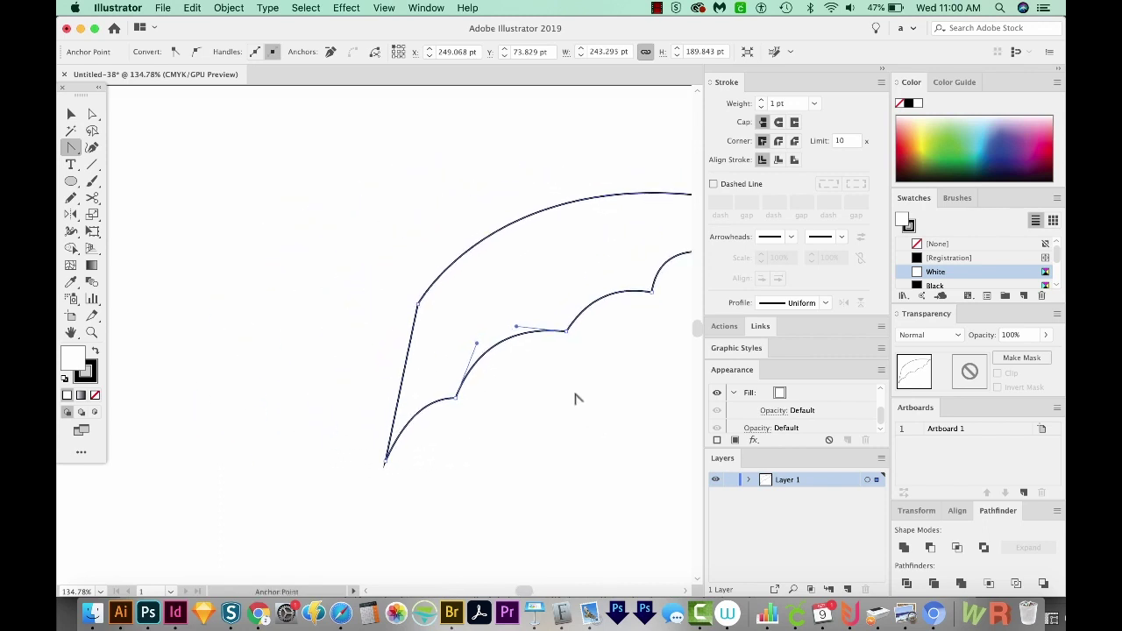
scroll(576, 383, "right", 5)
key("v")
left_click_drag(548, 357, 446, 263)
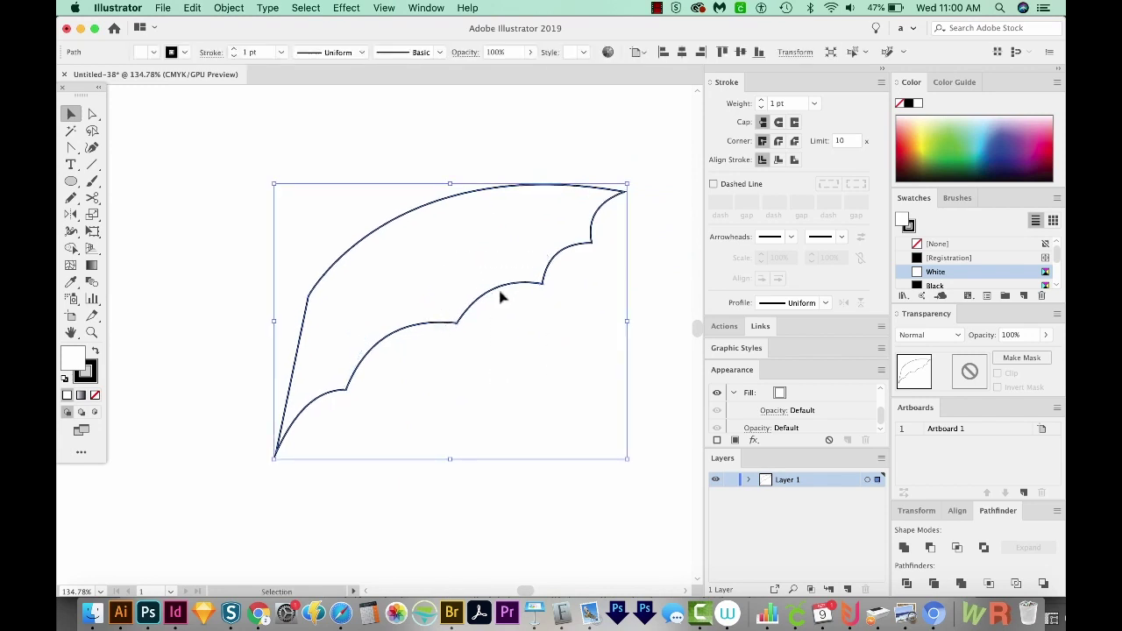
Reflect a Vertical 90° copy of the wing around its bottom tip to form the second wing
key("super")
key("super")
scroll(519, 273, "left", 5)
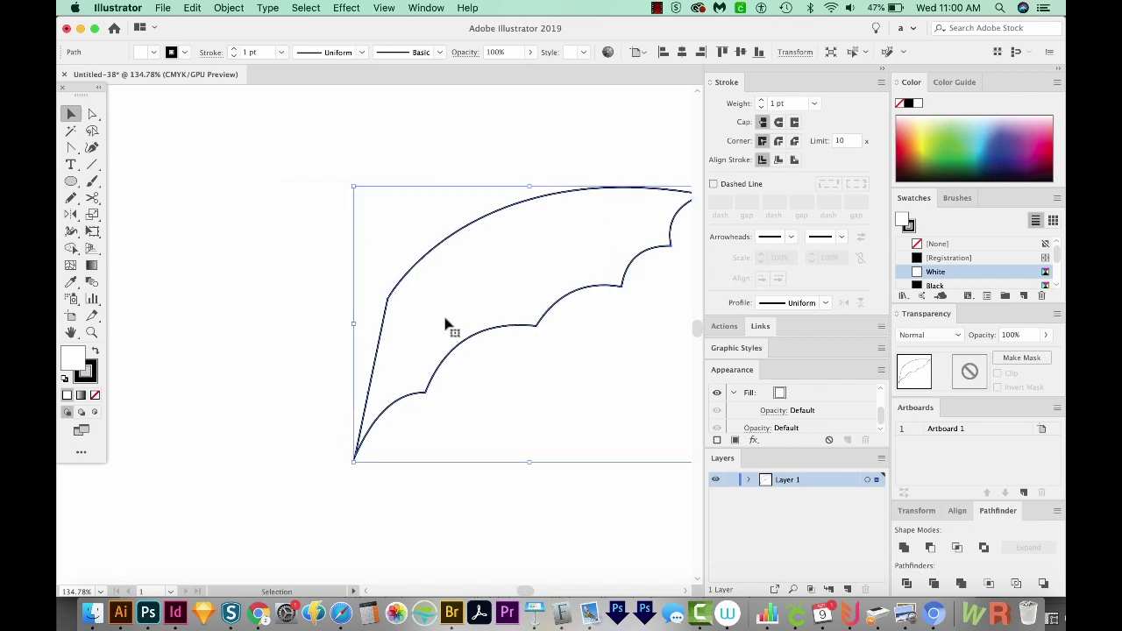
key("o")
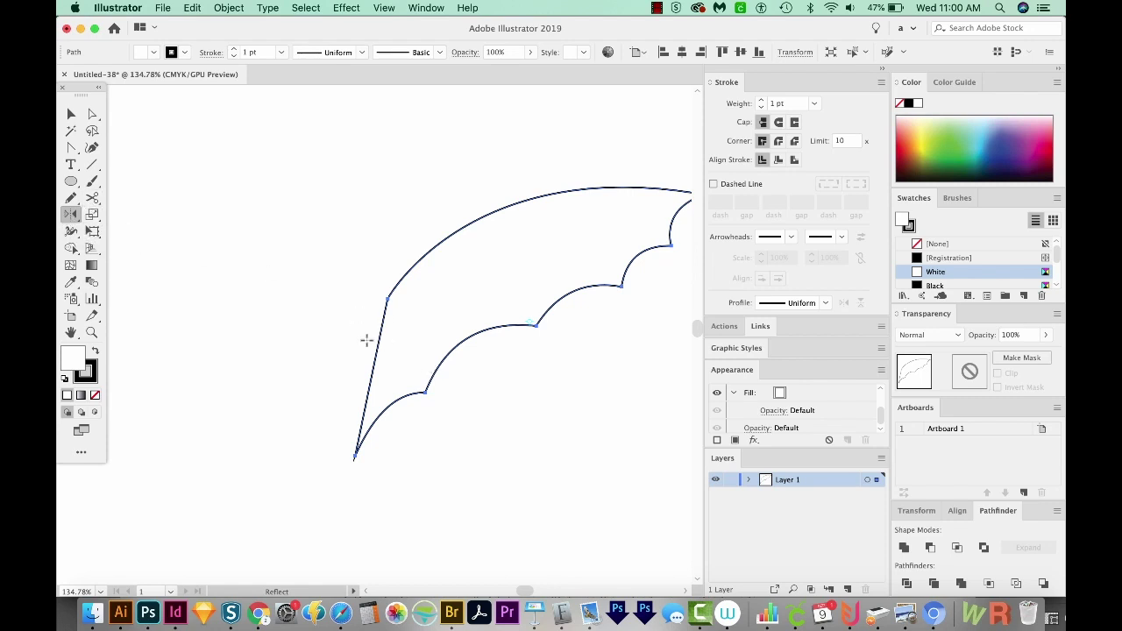
left_click(354, 454, "alt")
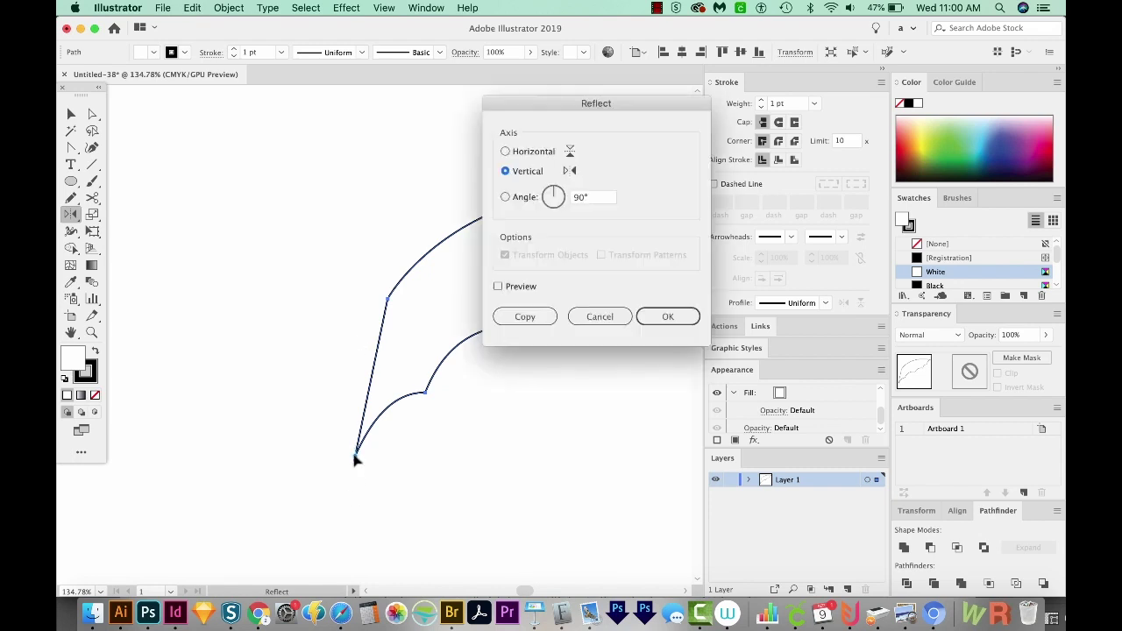
left_click_drag(604, 103, 579, 90)
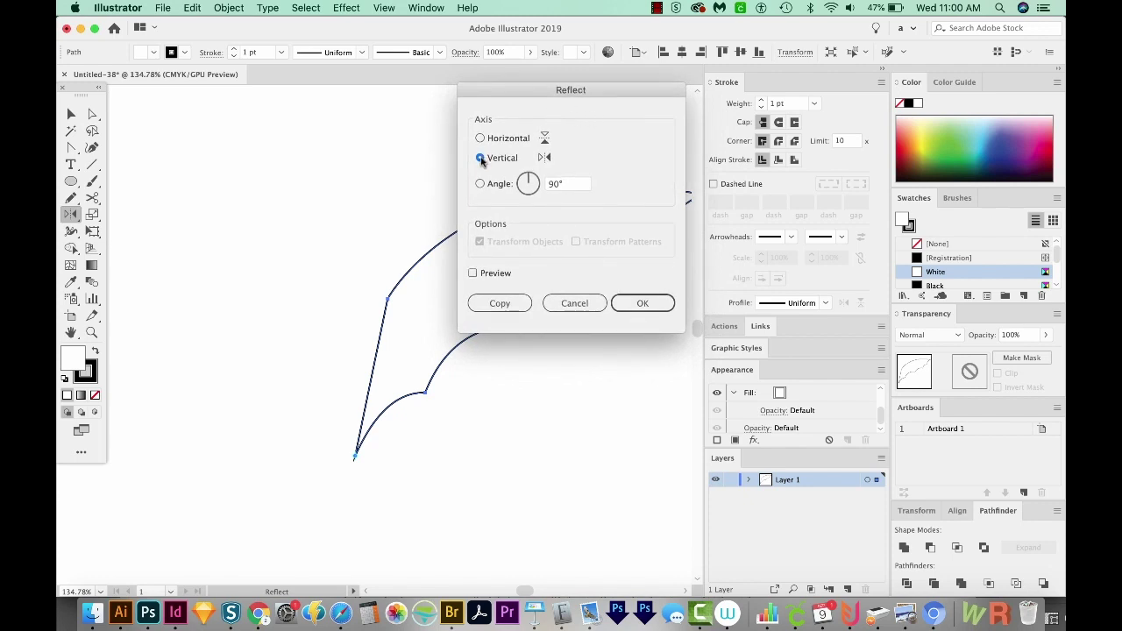
left_click(653, 304)
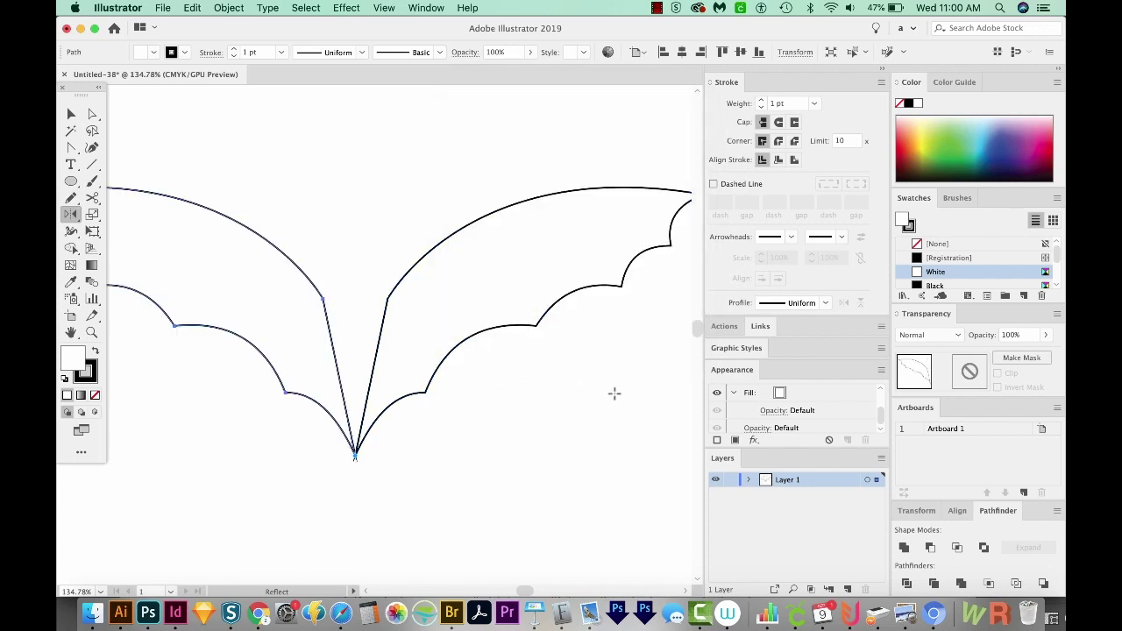
left_click_drag(461, 429, 520, 423)
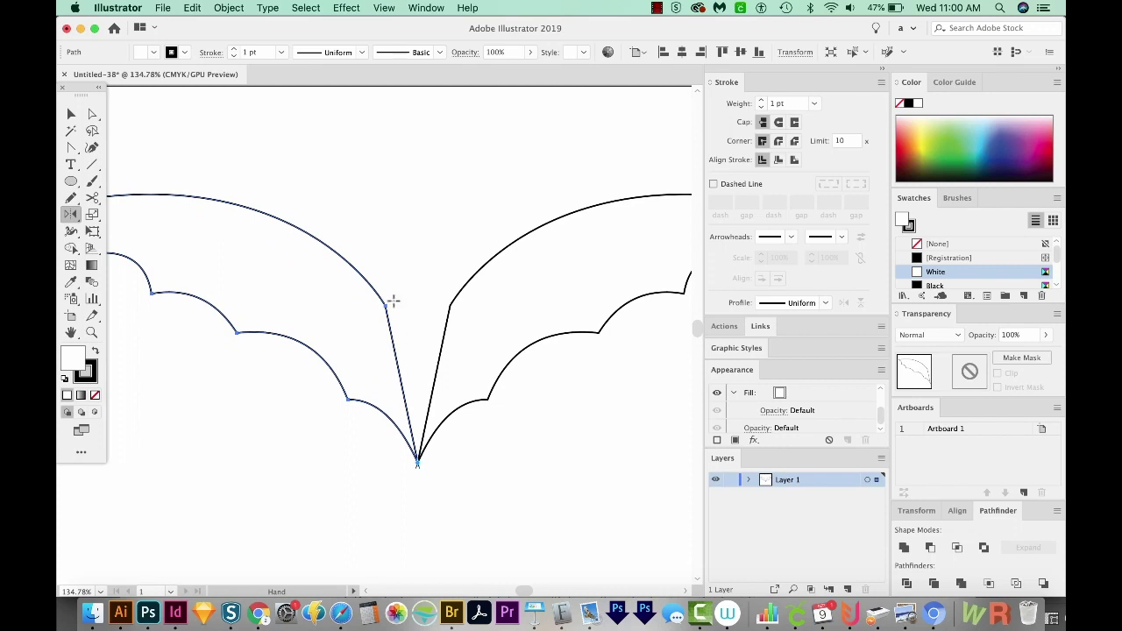
left_click_drag(549, 354, 520, 360)
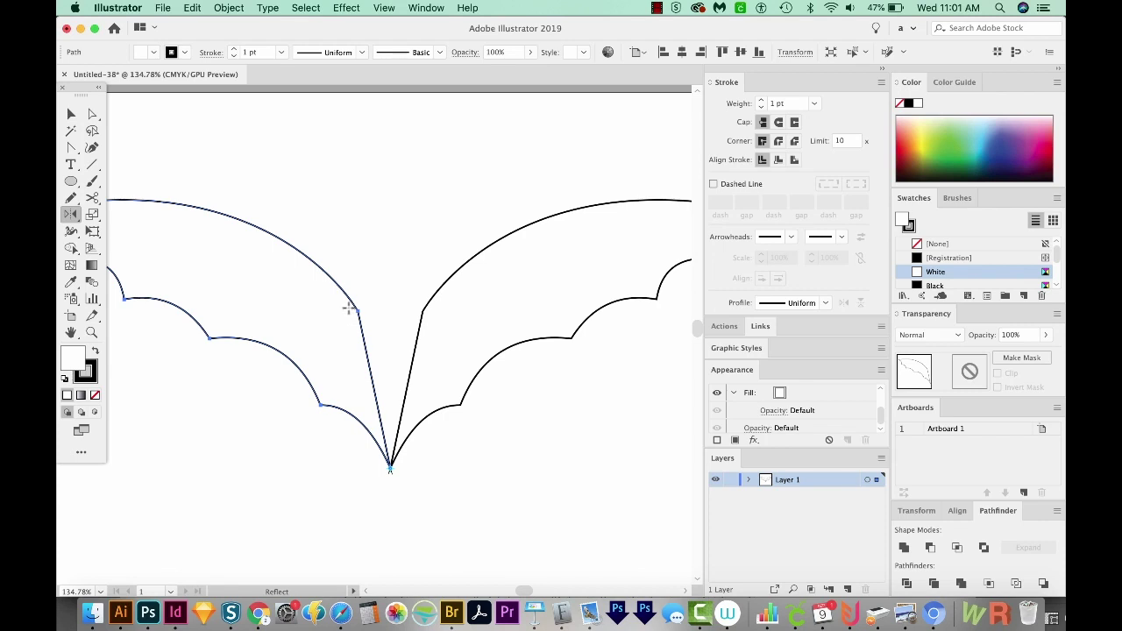
Draw a narrow closed body half with a pointed ear, from the wing's inner corner to the tip
key("p")
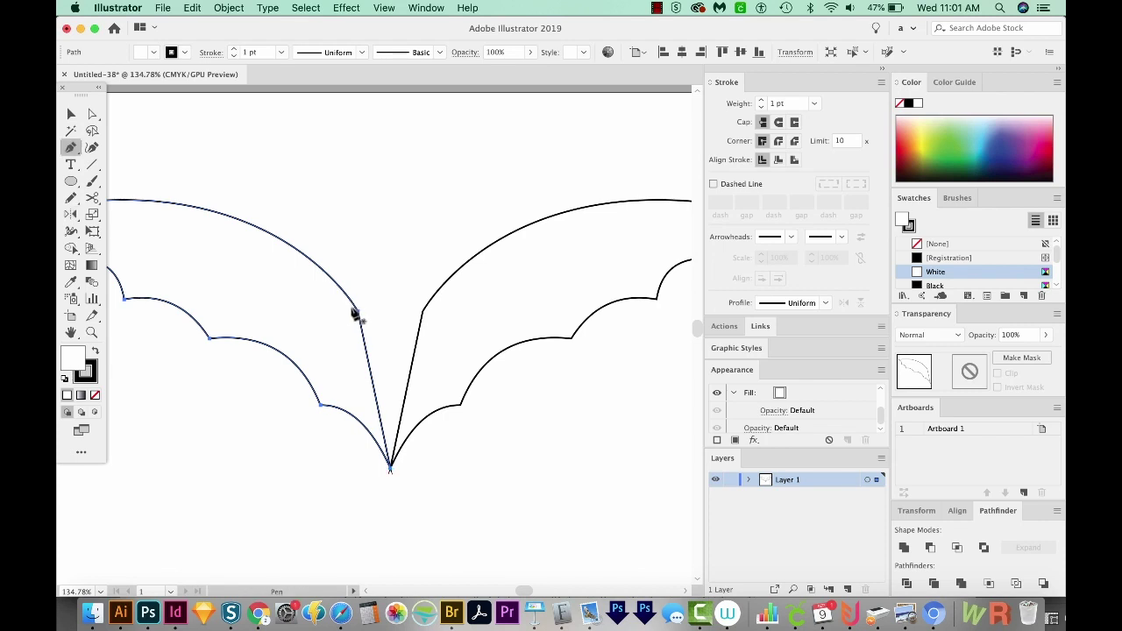
left_click(352, 308)
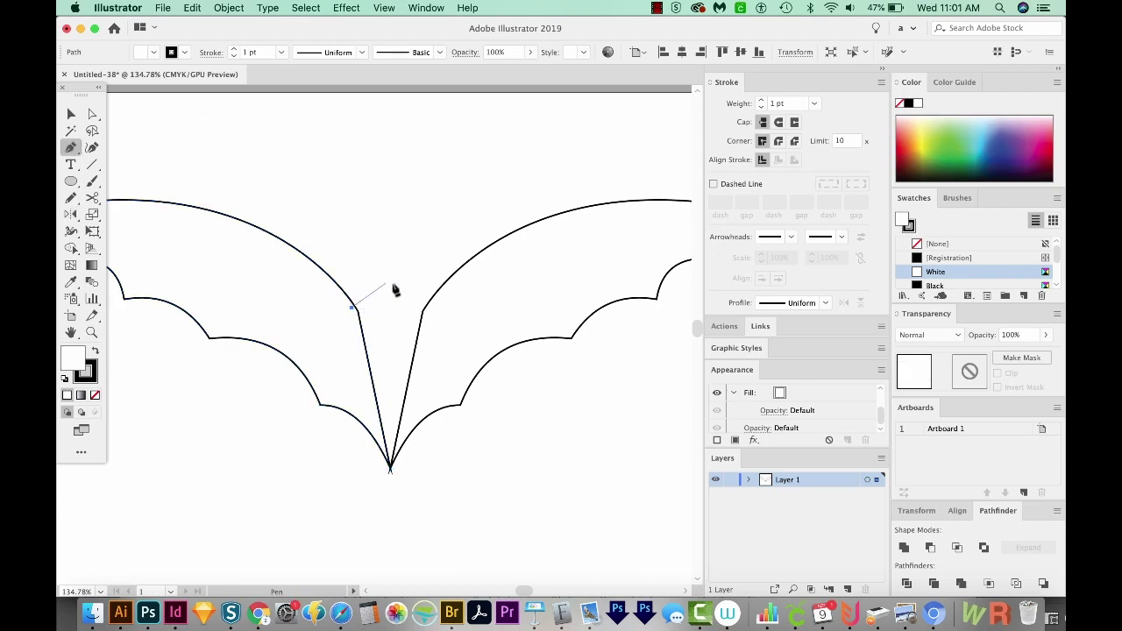
left_click_drag(351, 307, 362, 225)
left_click(354, 216)
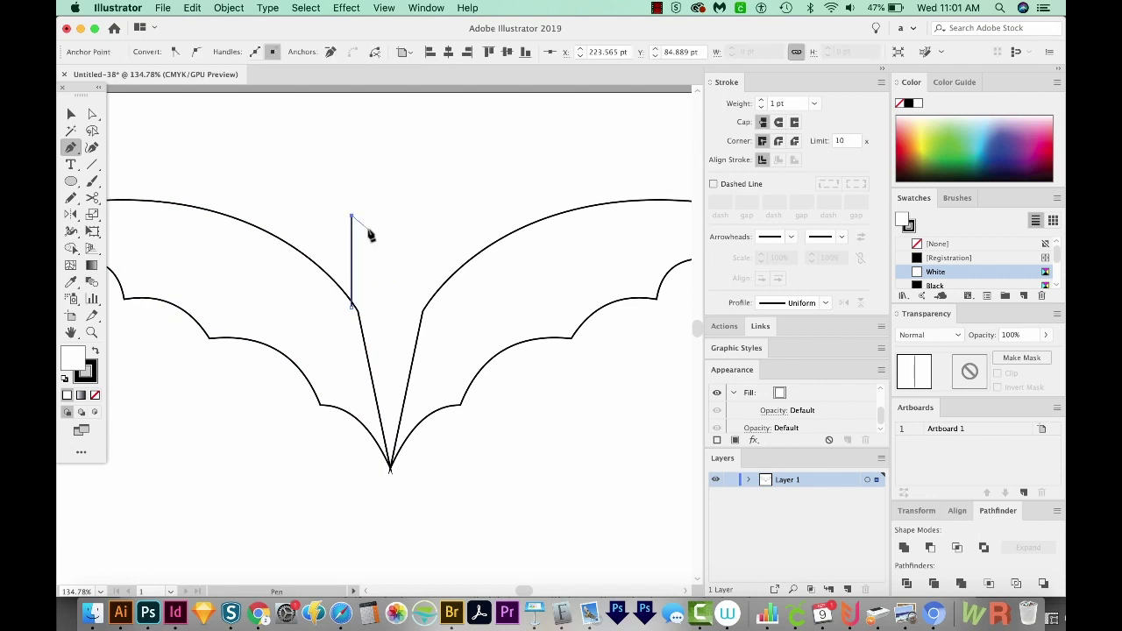
left_click_drag(368, 230, 392, 231)
left_click(389, 231)
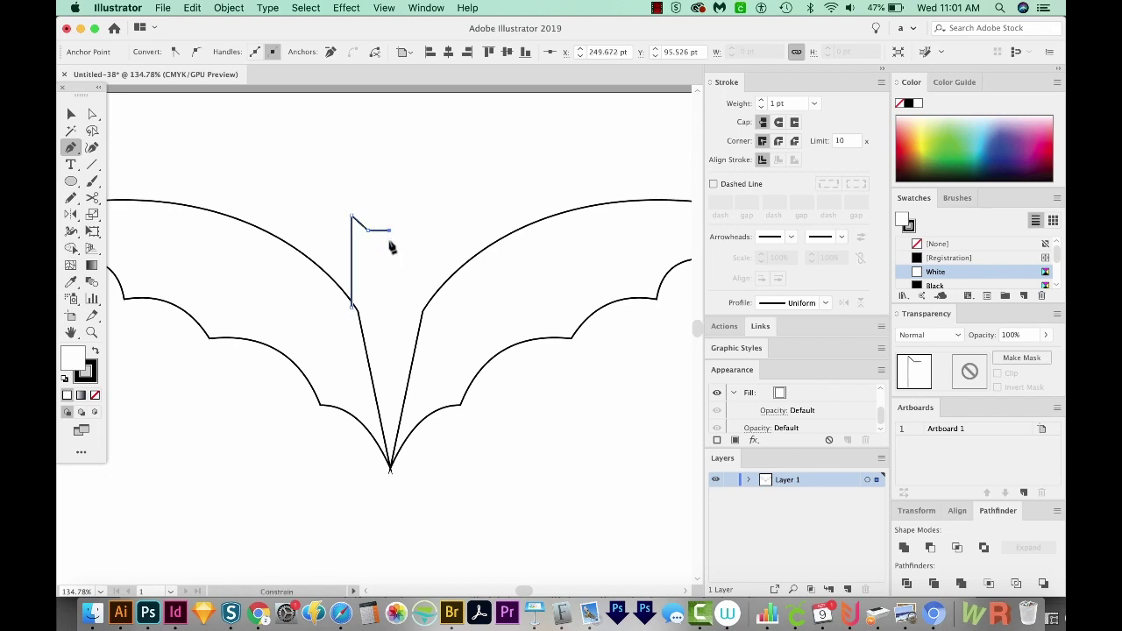
left_click(390, 466)
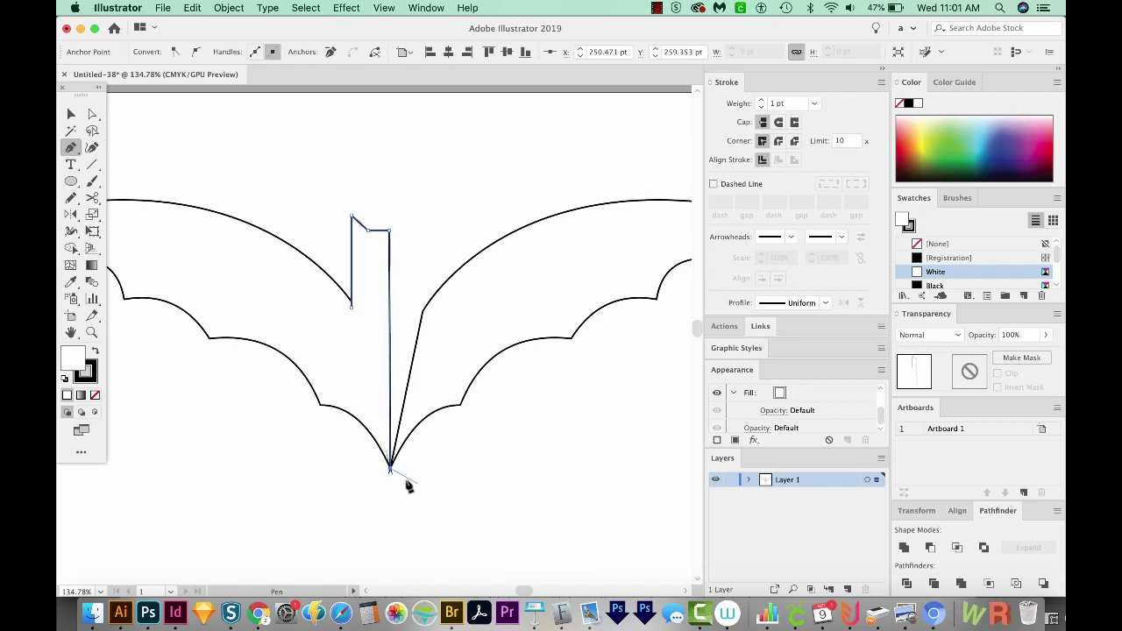
left_click(351, 309)
Shorten the body half slightly from the top
key("v")
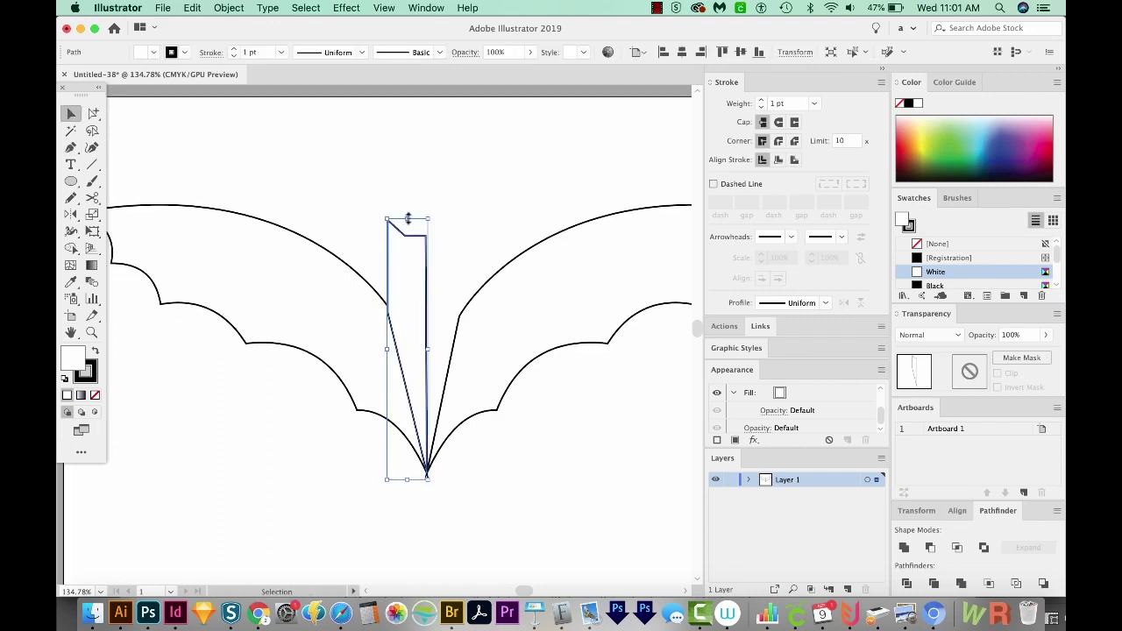
left_click_drag(407, 219, 407, 241)
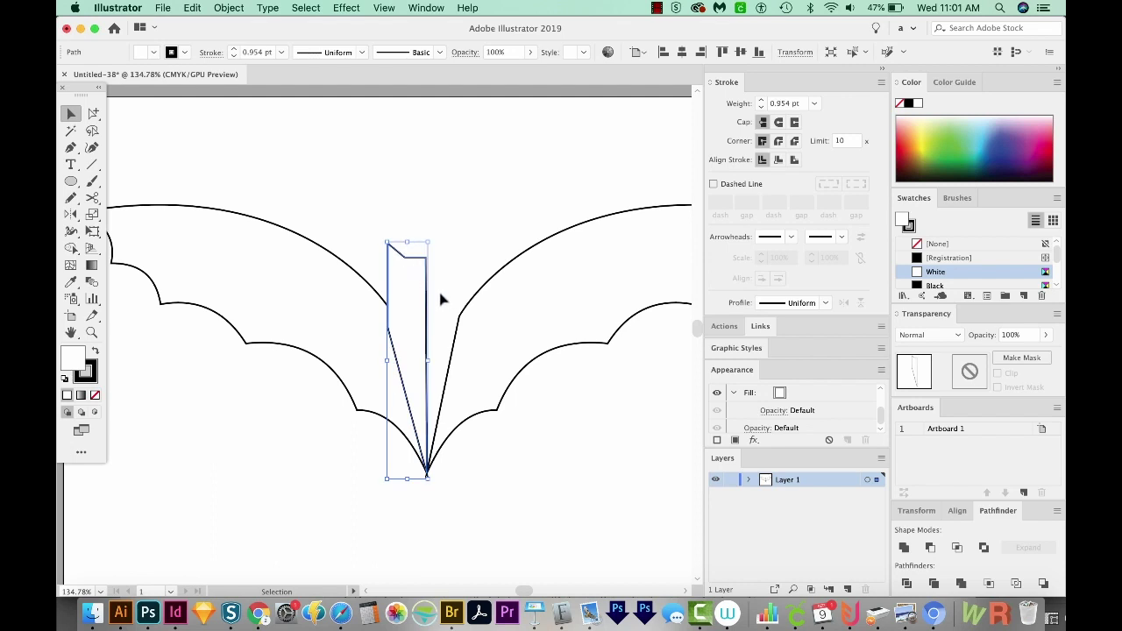
scroll(430, 311, "right", 3)
scroll(421, 317, "up", 1)
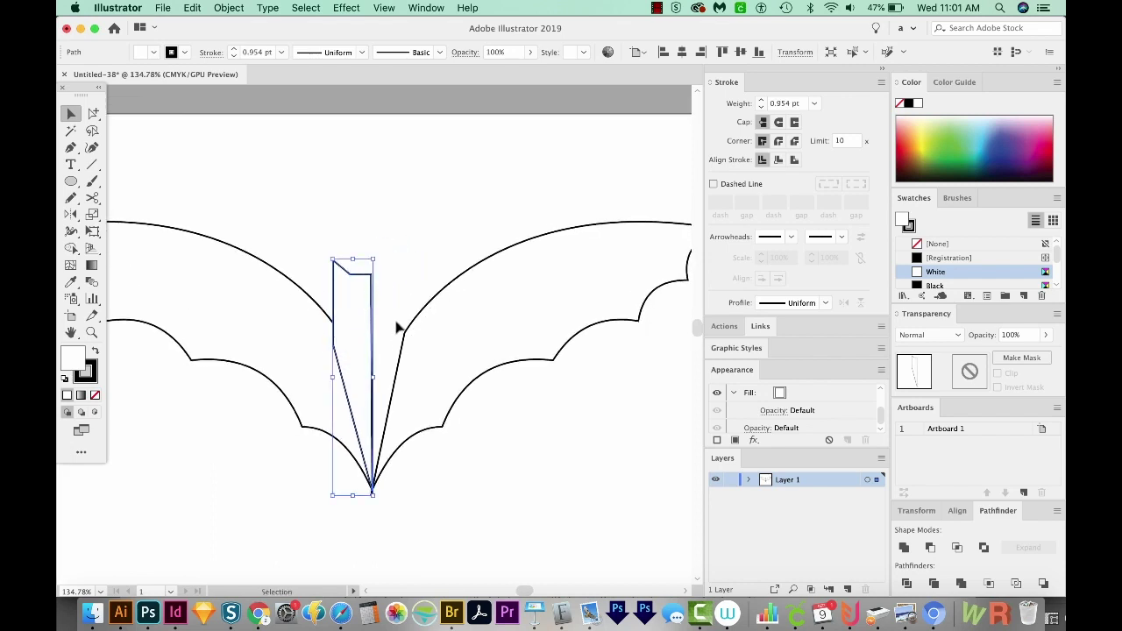
Mirror a Vertical copy of the body half around its right edge to complete the two-eared body
key("super")
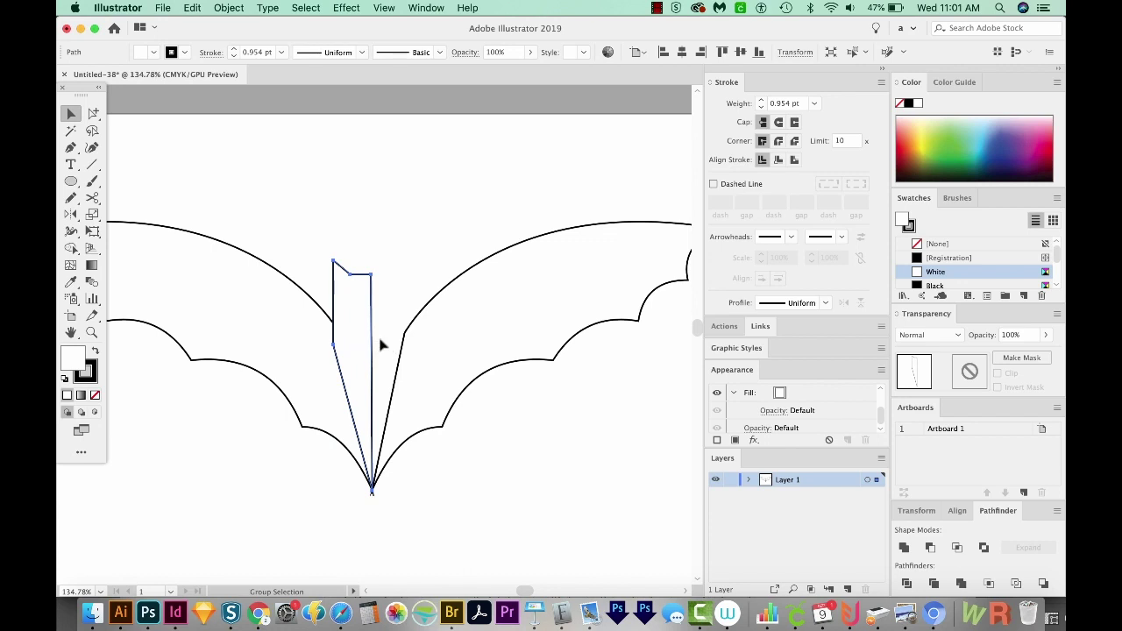
key("o")
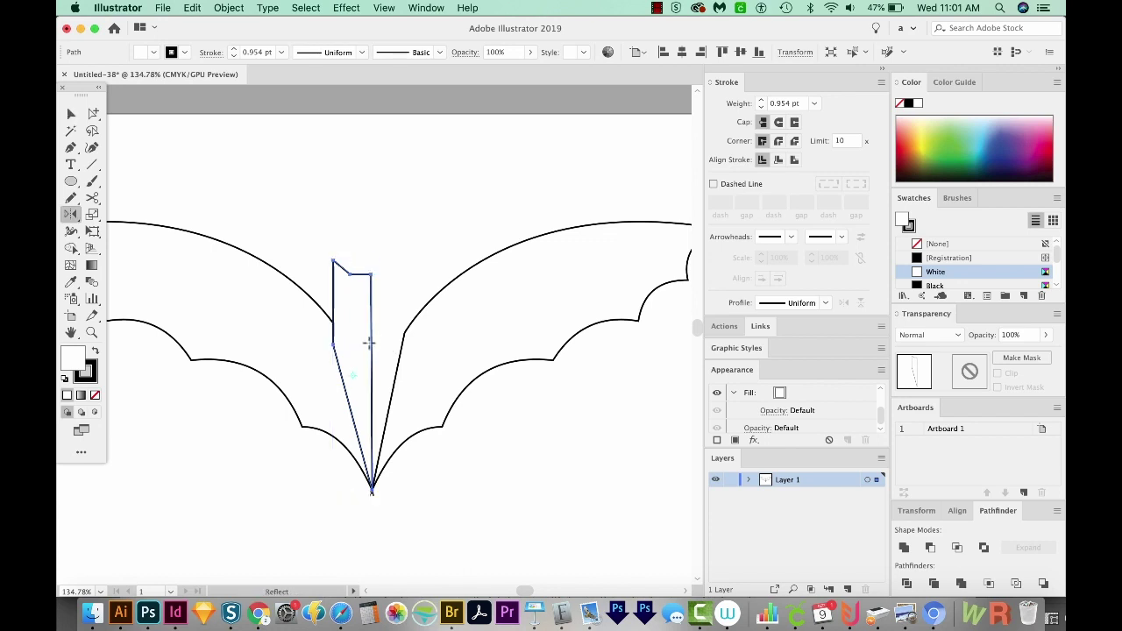
left_click(371, 276, "alt")
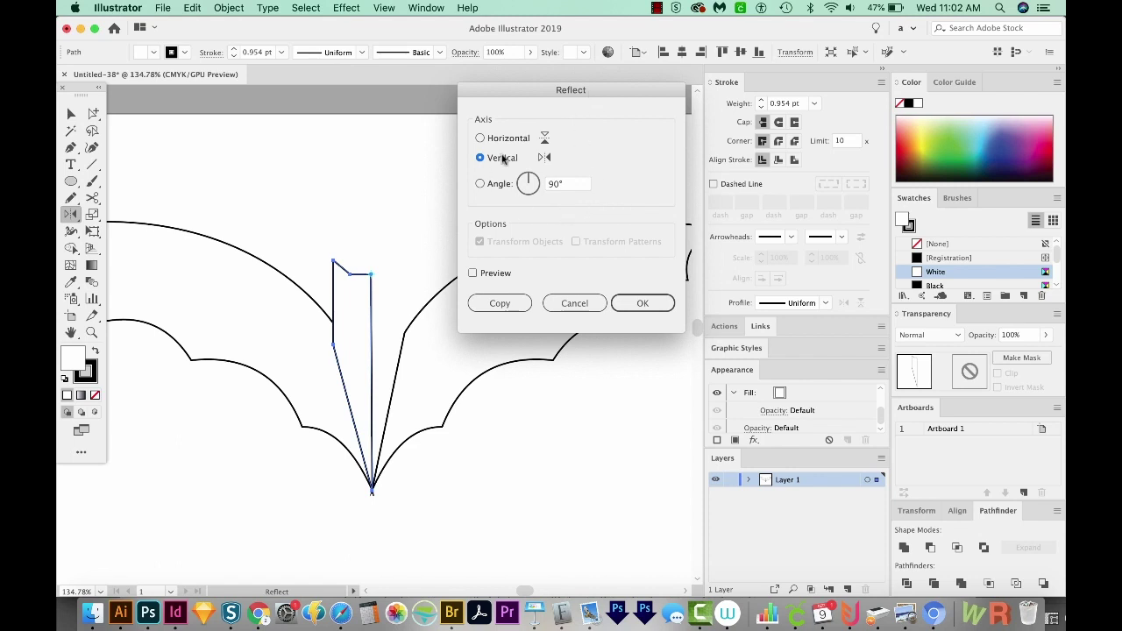
left_click(659, 310)
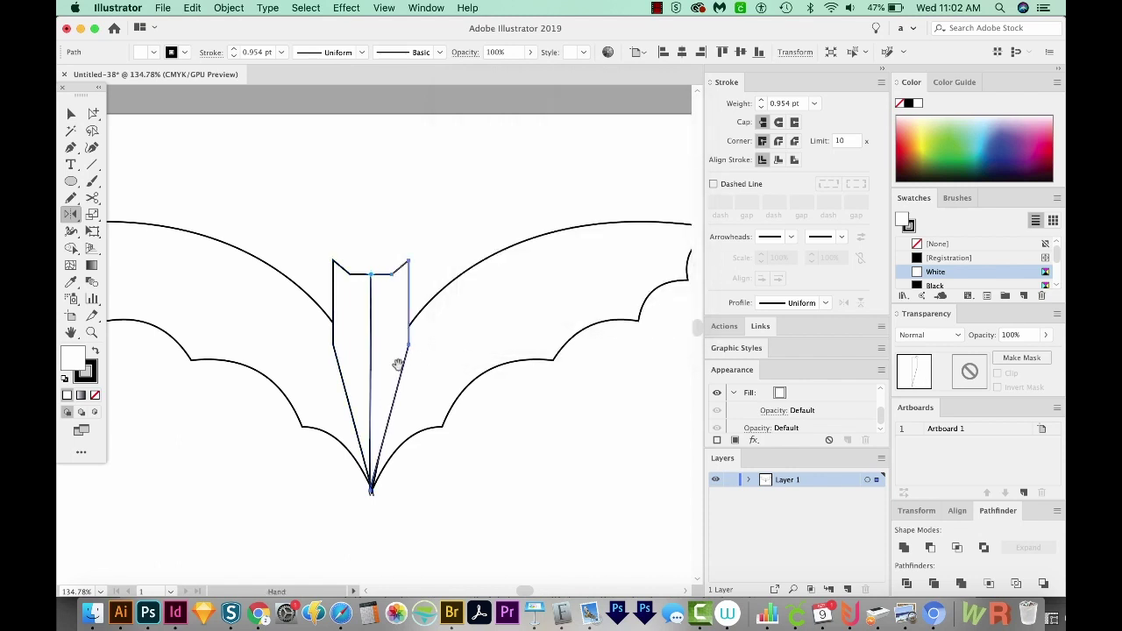
left_click_drag(395, 363, 438, 345)
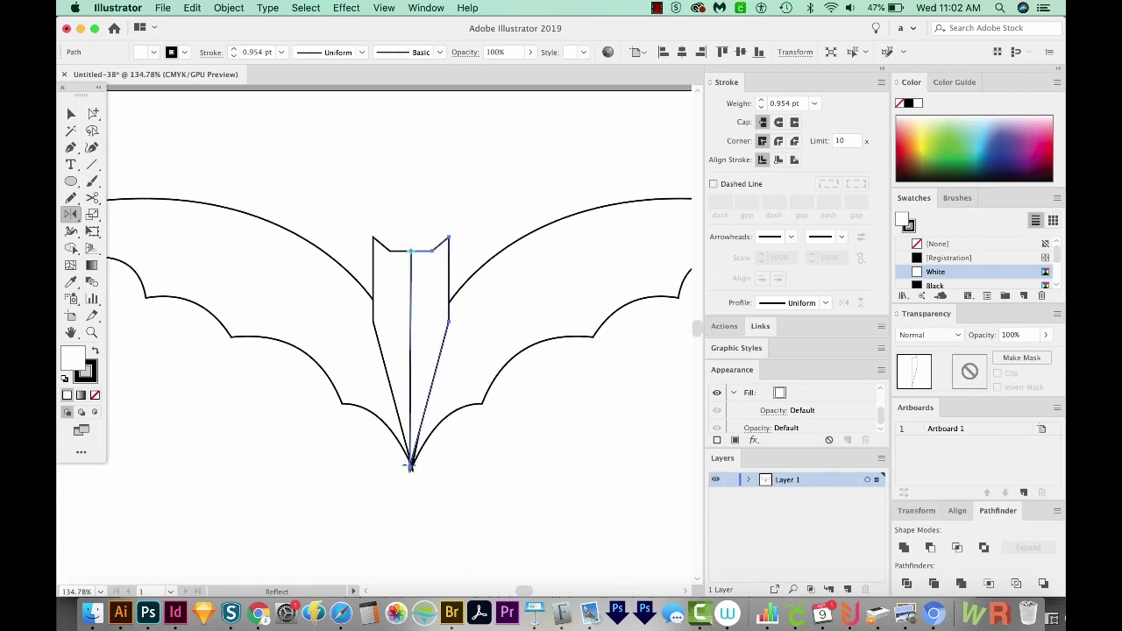
key("super+y")
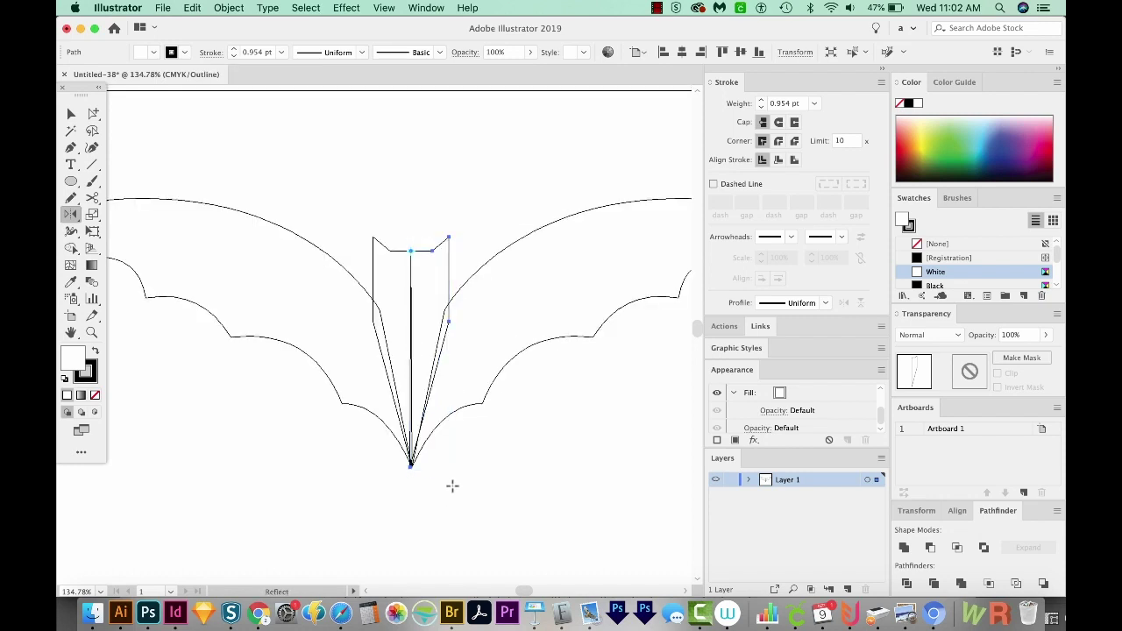
Zoom into the bat's tip and average the selected bottom anchors onto one point on both axes
key("z")
left_click_drag(390, 450, 433, 486)
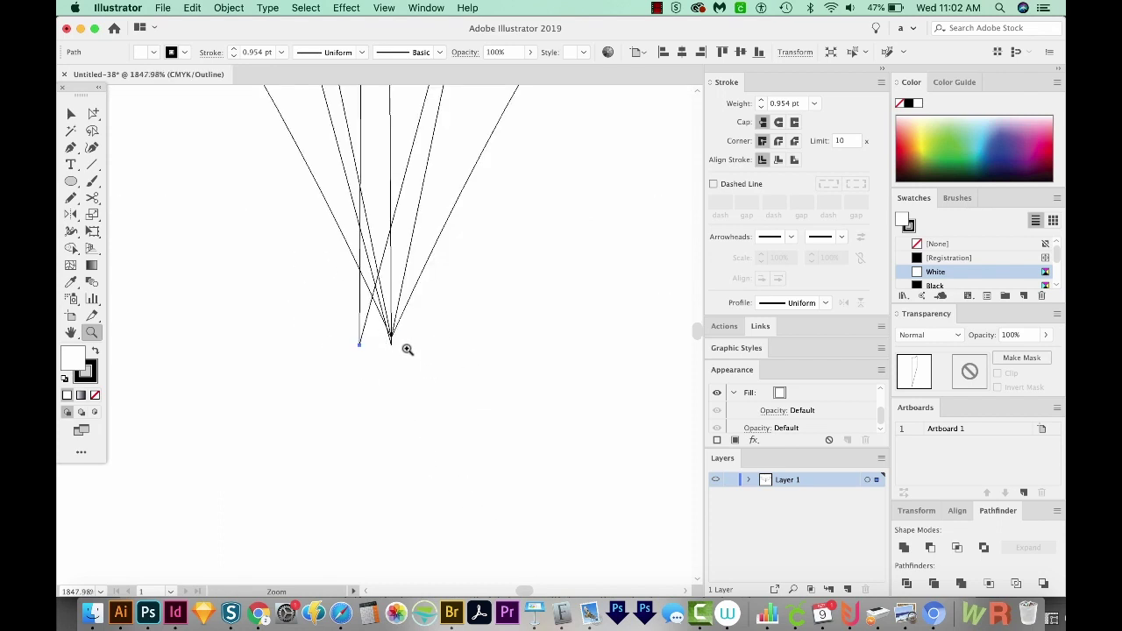
key("a")
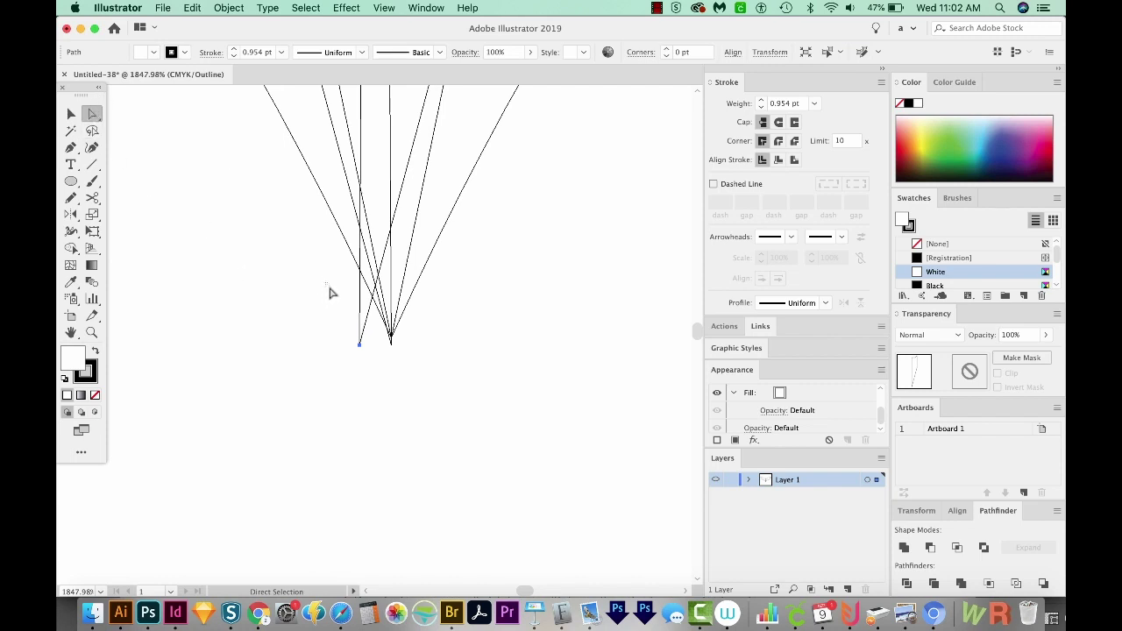
left_click_drag(329, 292, 432, 384)
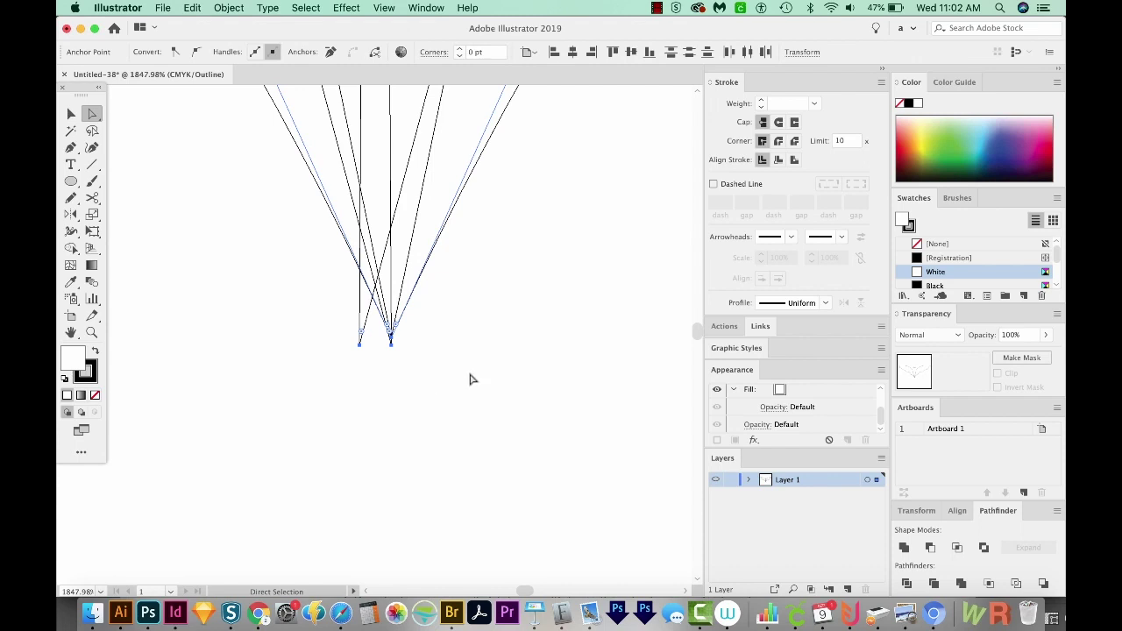
key("super+alt+j")
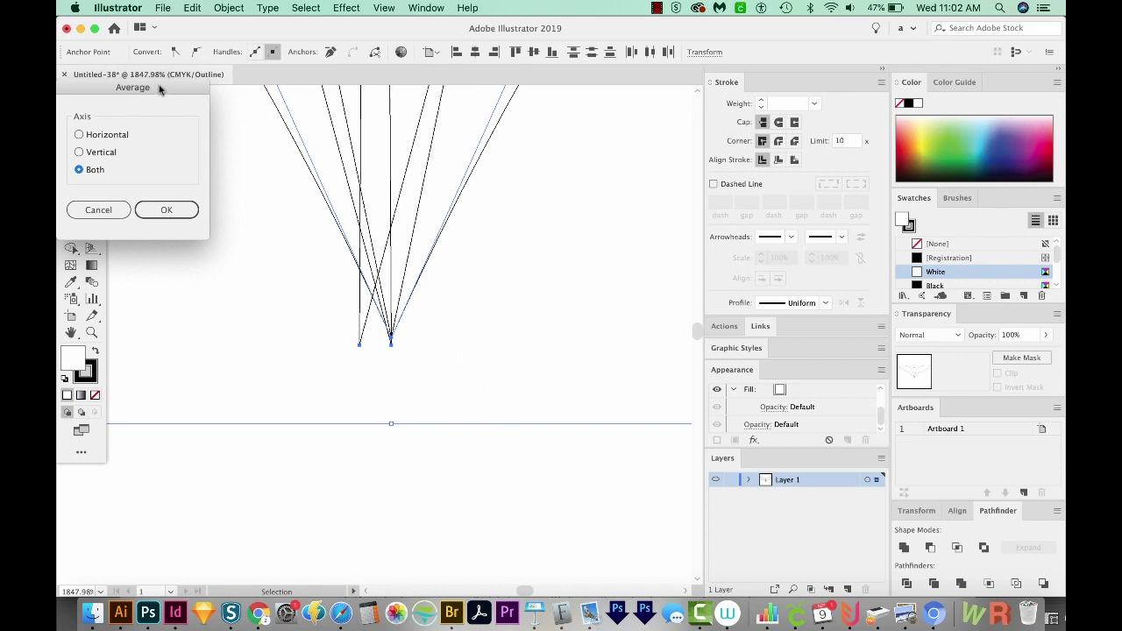
left_click_drag(158, 88, 627, 105)
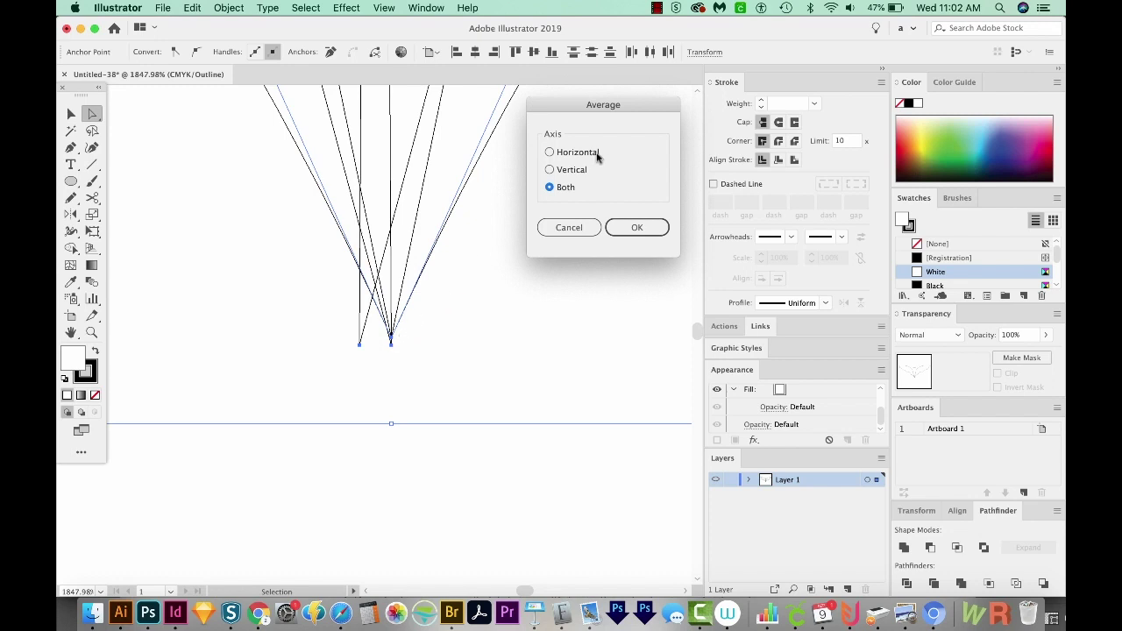
left_click(651, 234)
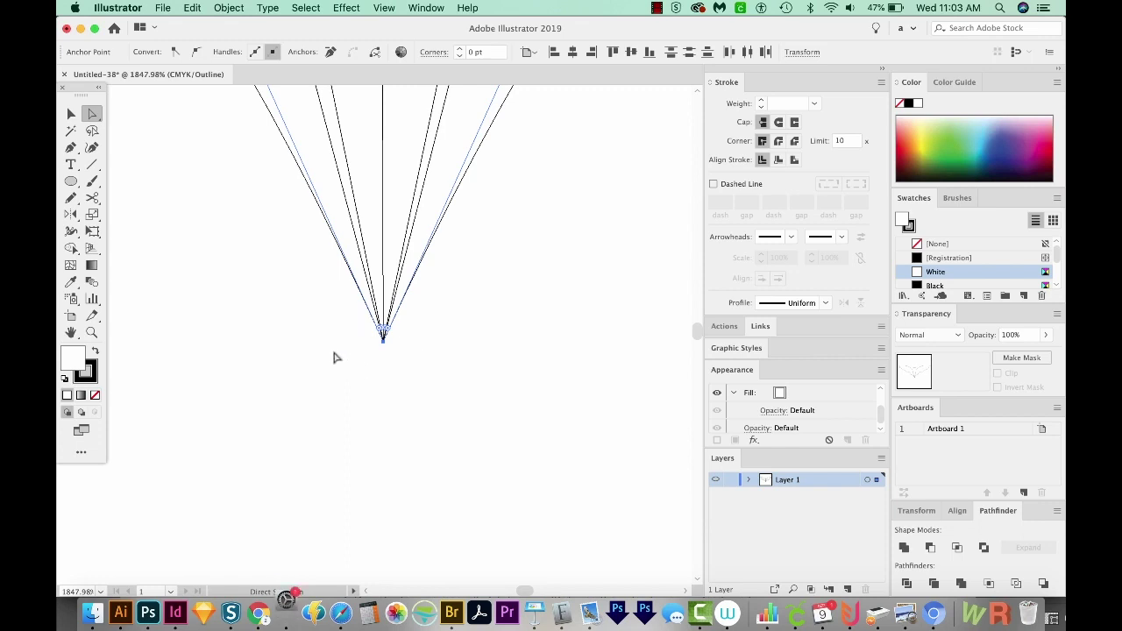
key("super+minus")
key("super+minus")
key("super+minus")
key("super+minus")
key("super+minus")
key("super+minus")
key("super+minus")
key("super+minus")
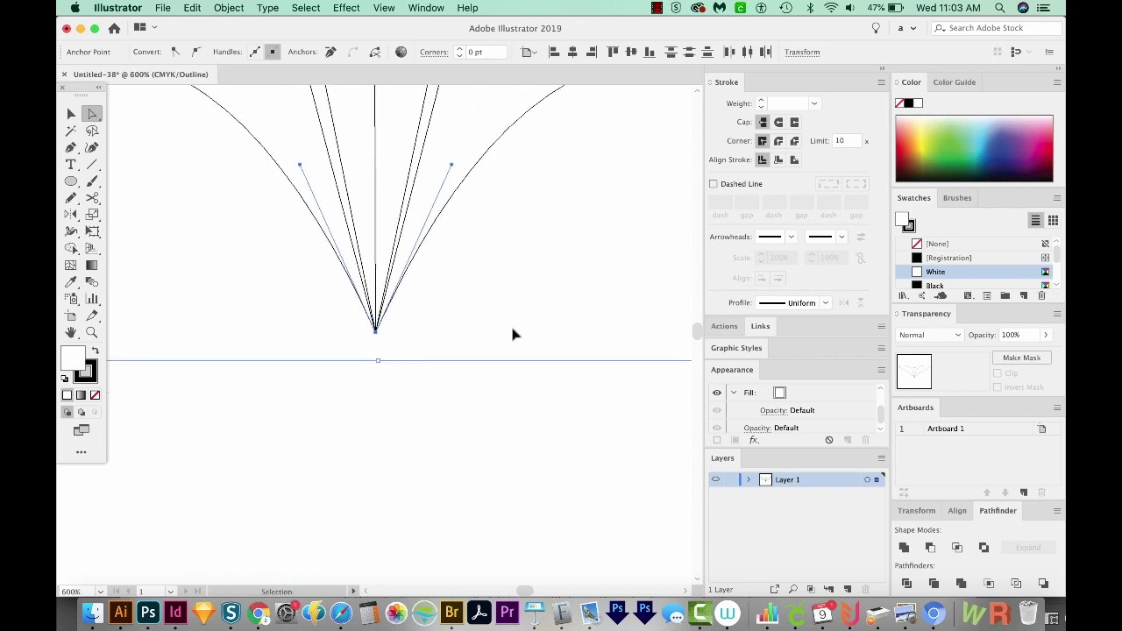
Zoom back out to the whole bat and switch from Outline to Preview mode
key("super+minus")
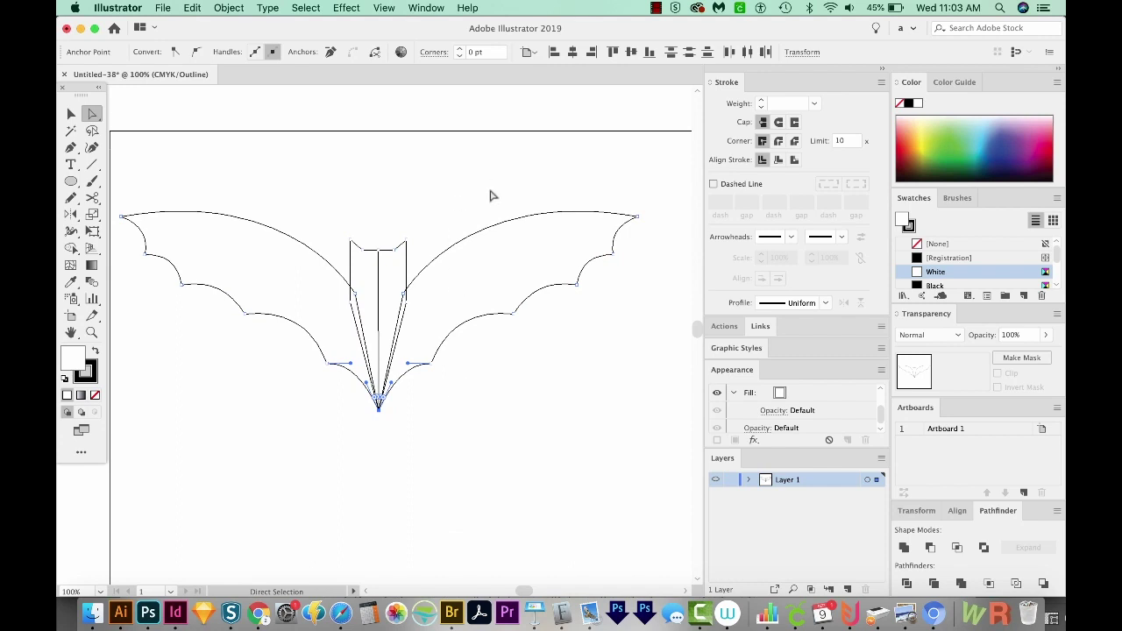
key("v")
key("super+y")
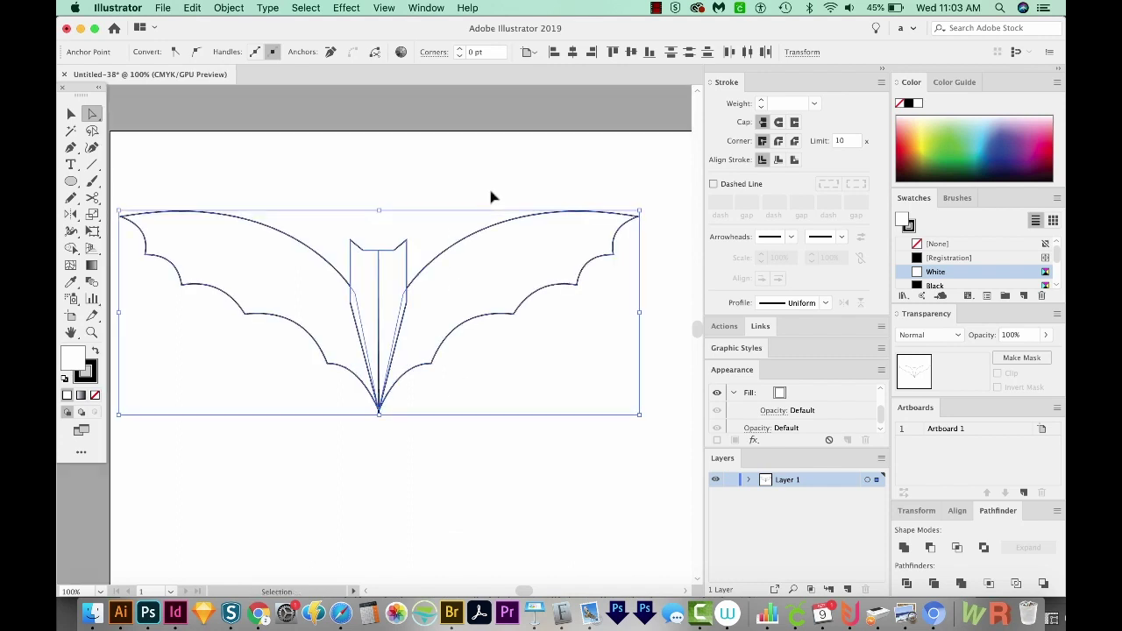
key("a")
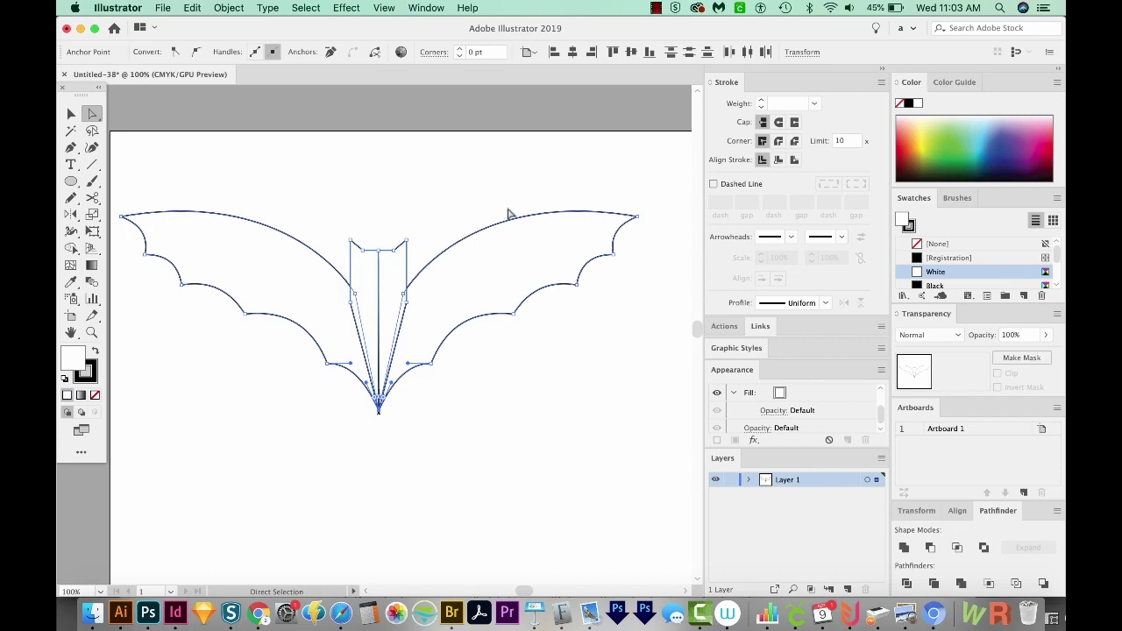
key("v")
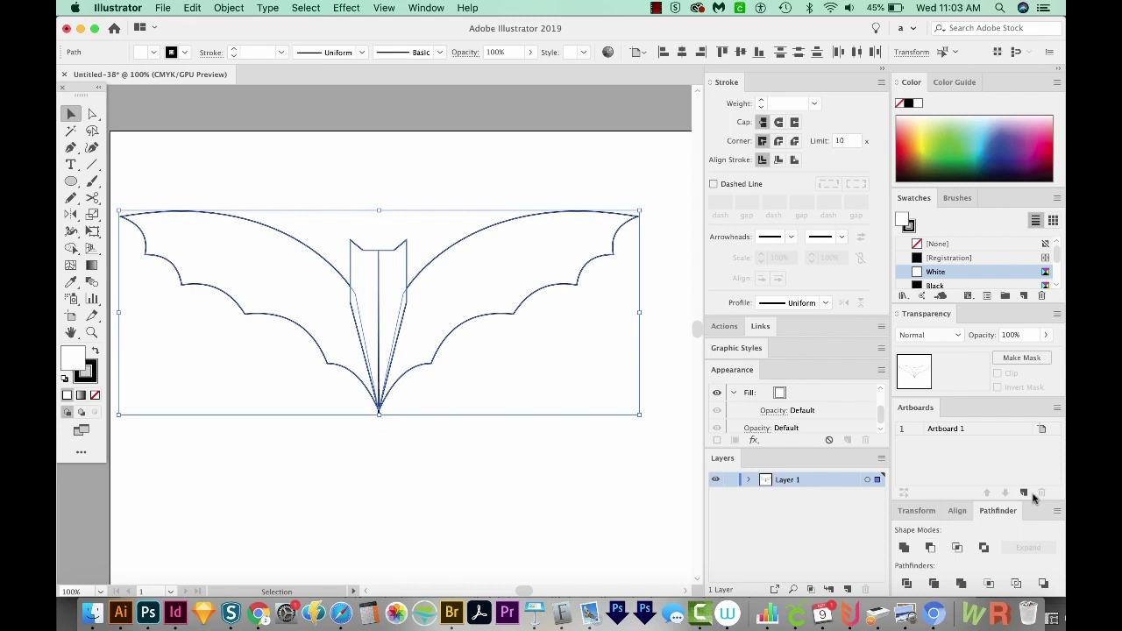
Unite the wings and body halves into one bat path with Pathfinder, then reselect it
left_click(903, 548)
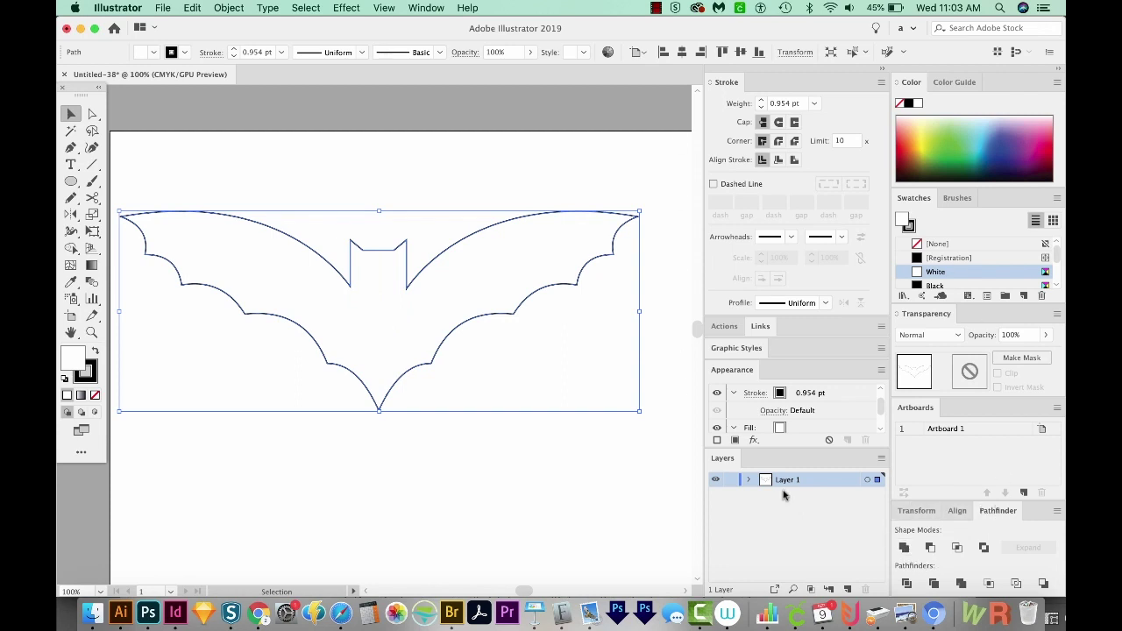
left_click(417, 8)
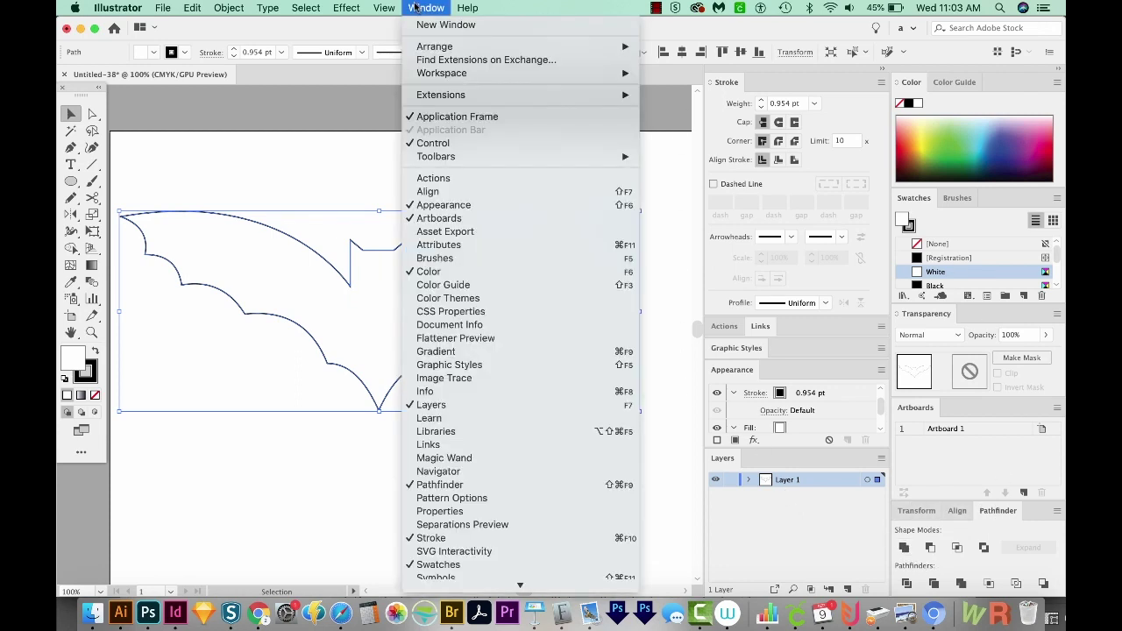
scroll(409, 380, "down", 2)
left_click(461, 474)
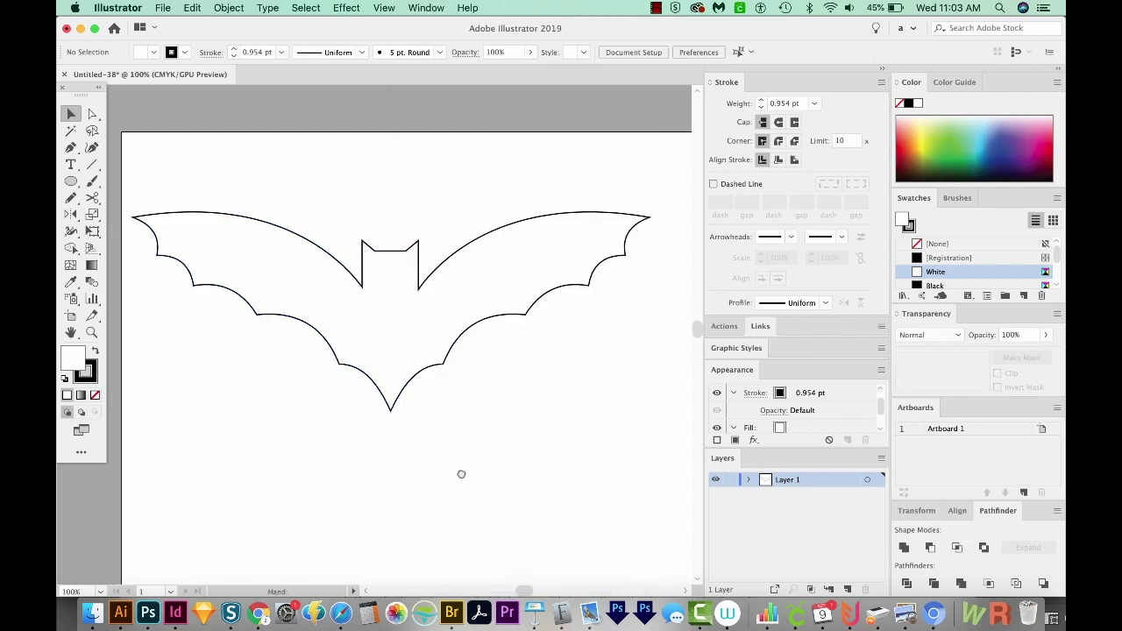
scroll(508, 426, "left", 3)
left_click(443, 343)
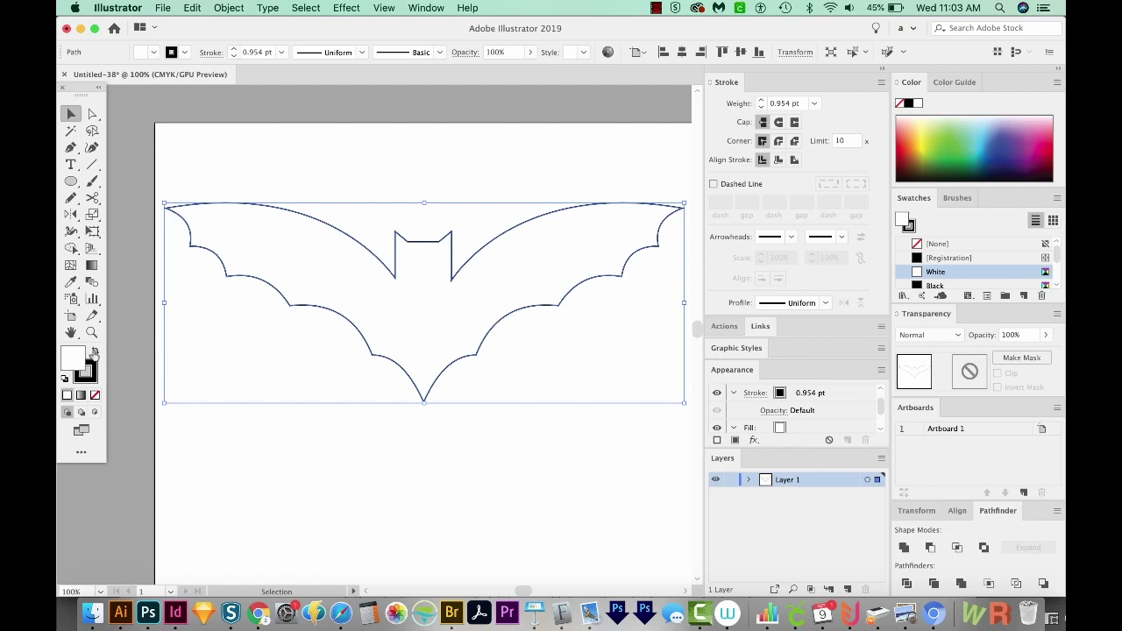
Give the bat a black fill with no stroke, shrink it to a small icon, and move it up
left_click(94, 354)
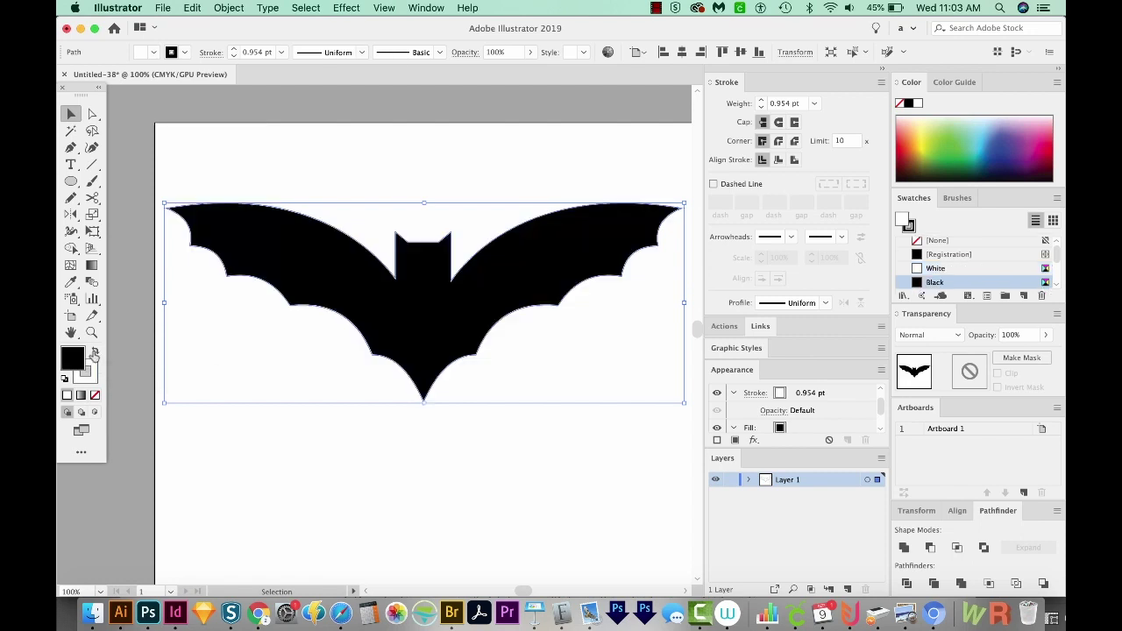
left_click(91, 372)
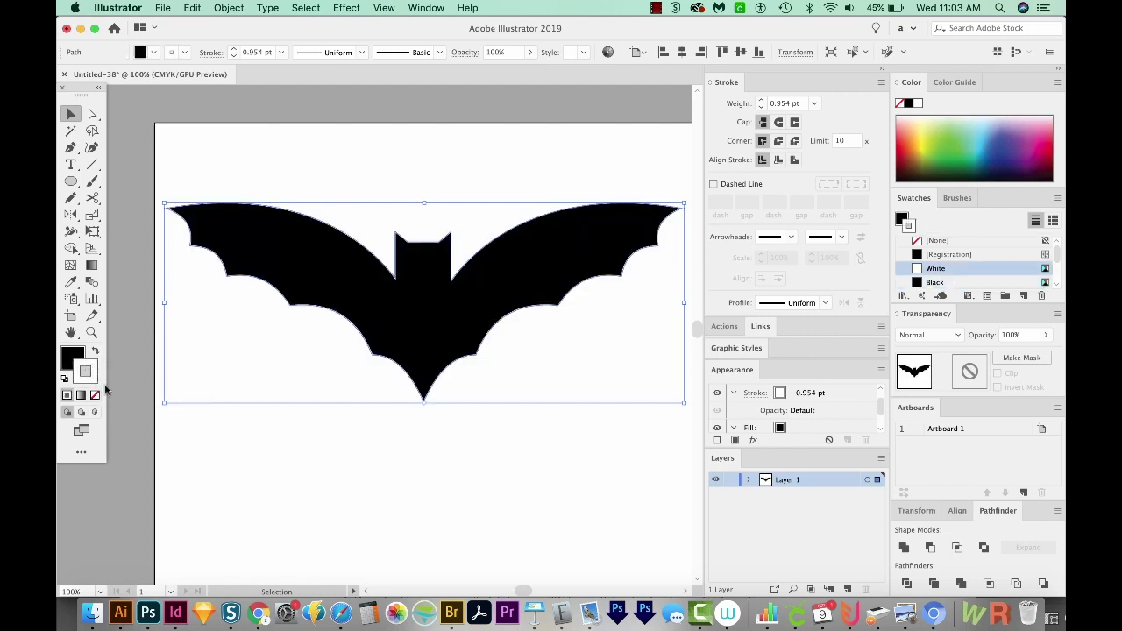
left_click(96, 397)
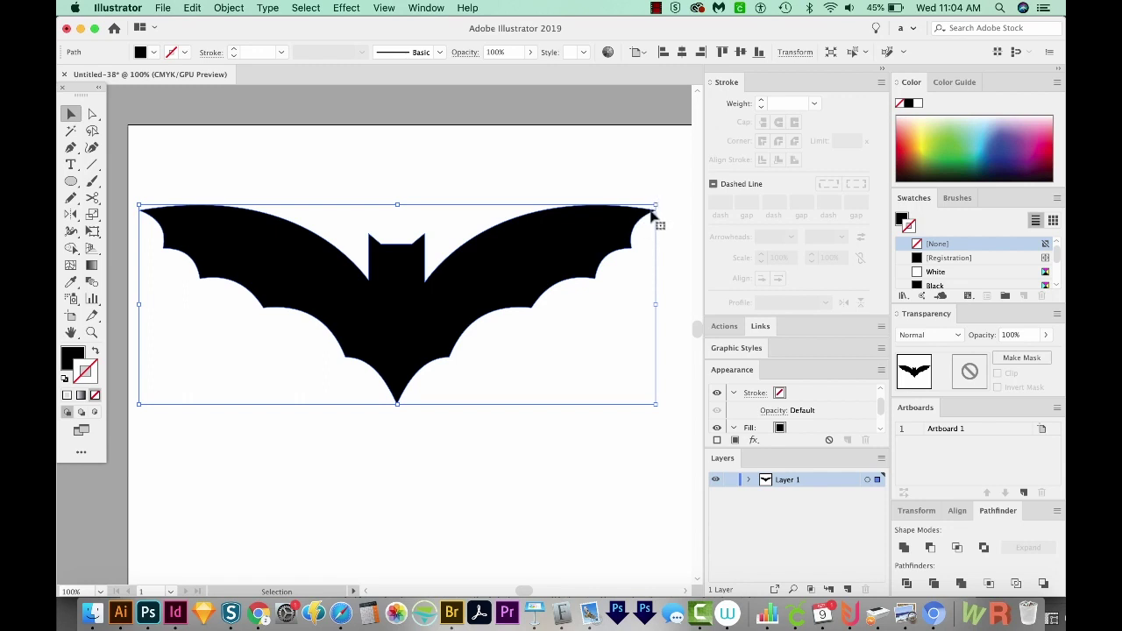
left_click_drag(657, 203, 378, 192)
left_click_drag(440, 228, 441, 213)
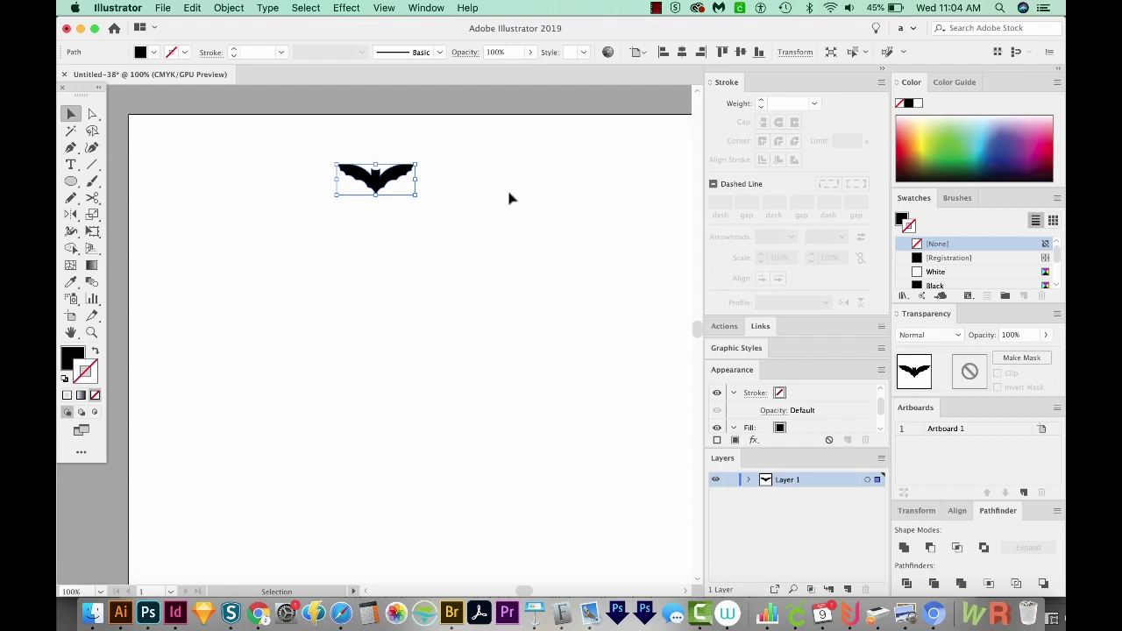
Duplicate the bat below-left and then off to the right, scaling and tilting the copies
left_click(578, 234)
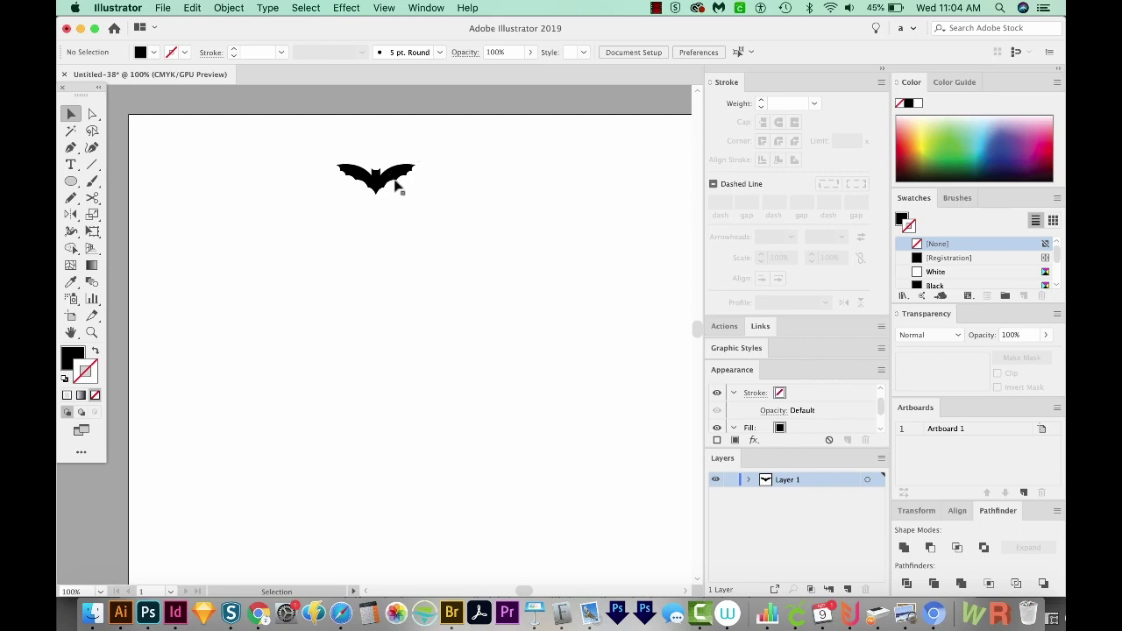
left_click_drag(388, 184, 350, 209)
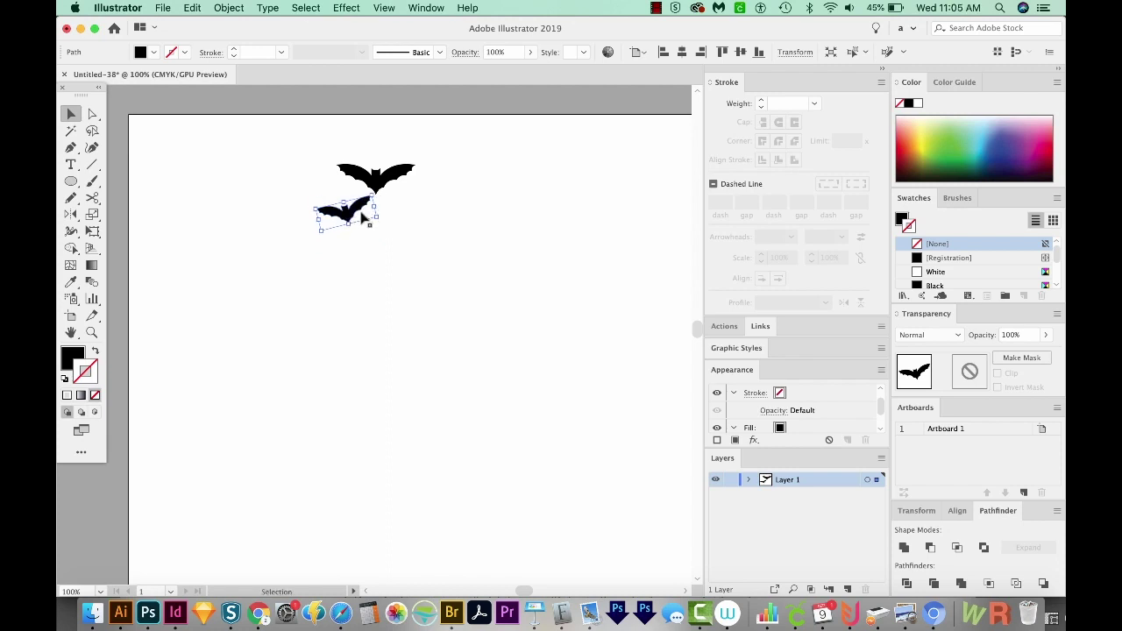
left_click_drag(355, 219, 418, 283)
key("e")
key("v")
left_click(418, 307)
scroll(425, 245, "right", 2)
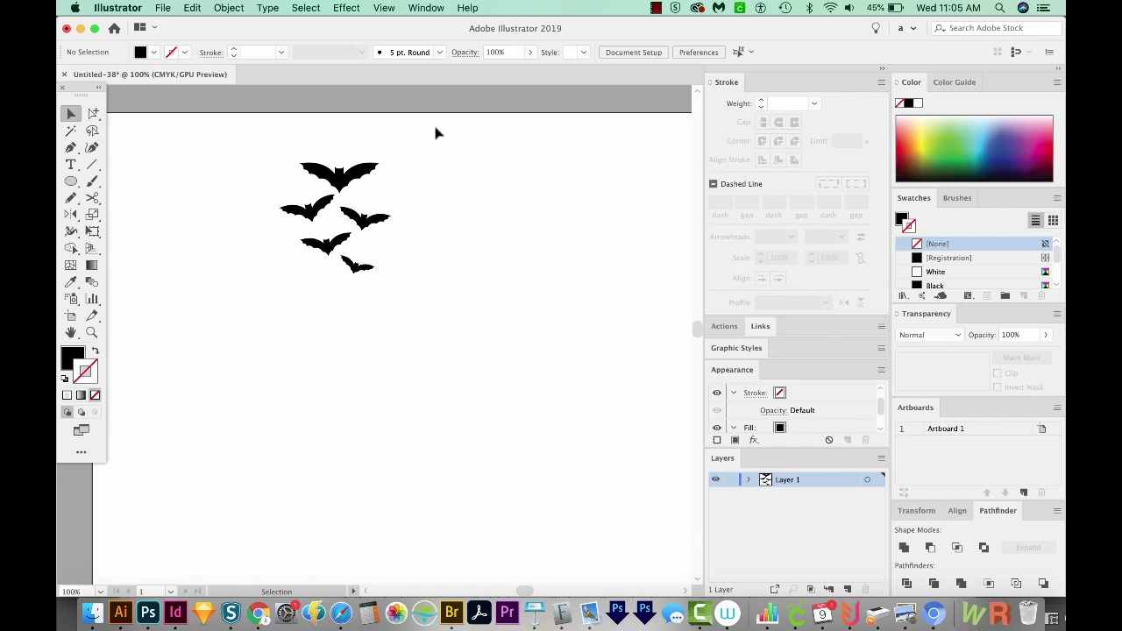
Select all five bats and group them together
left_click_drag(255, 314, 252, 308)
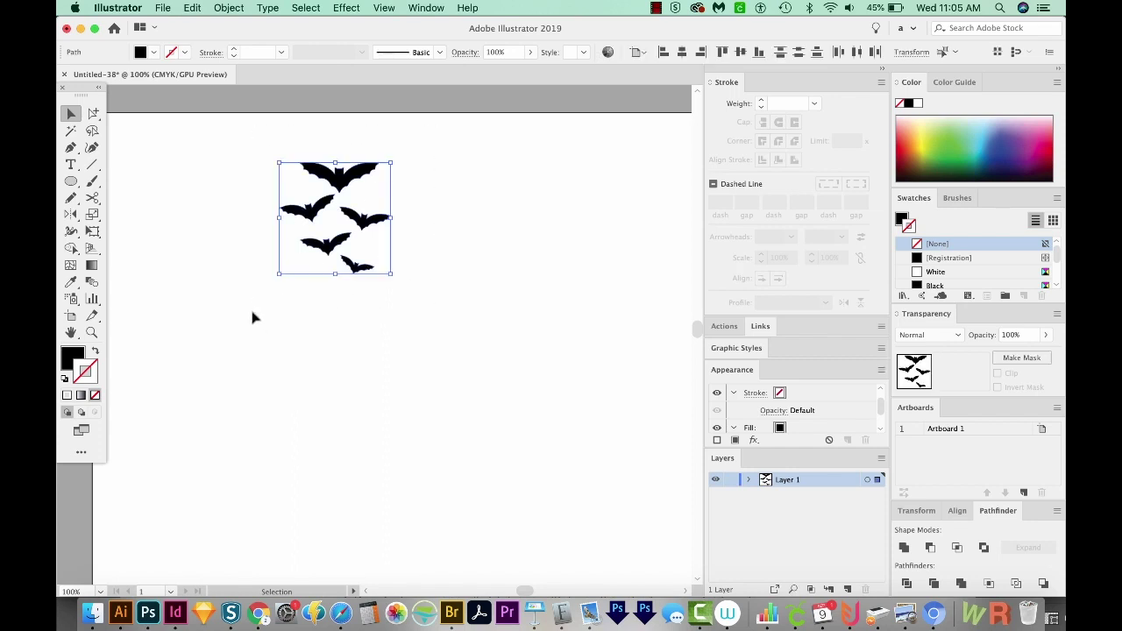
key("super+g")
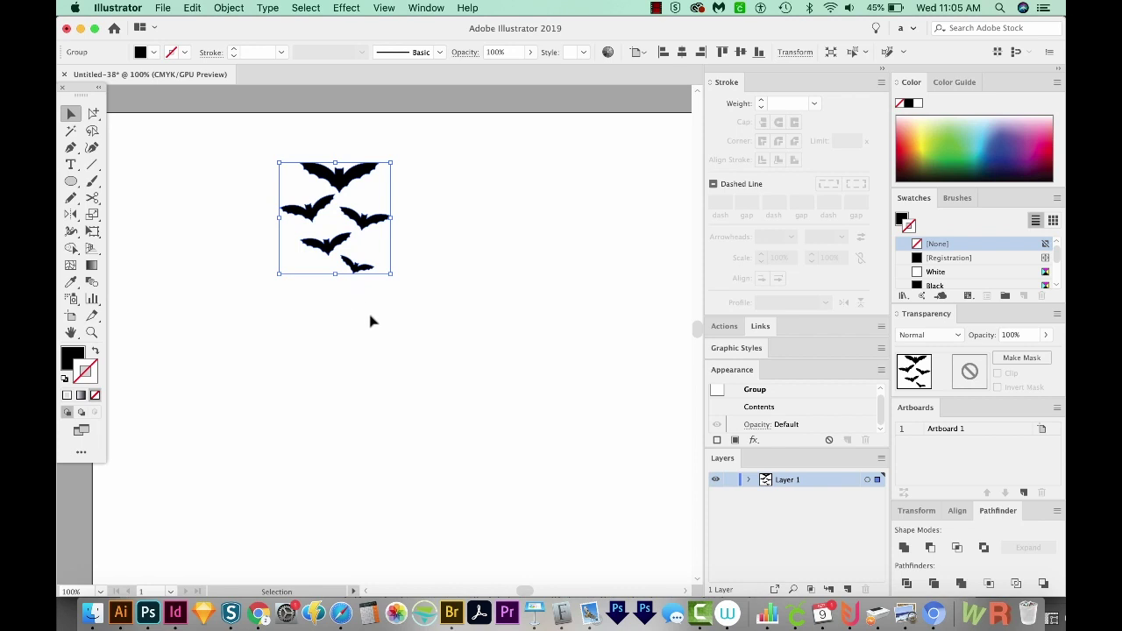
left_click(411, 260)
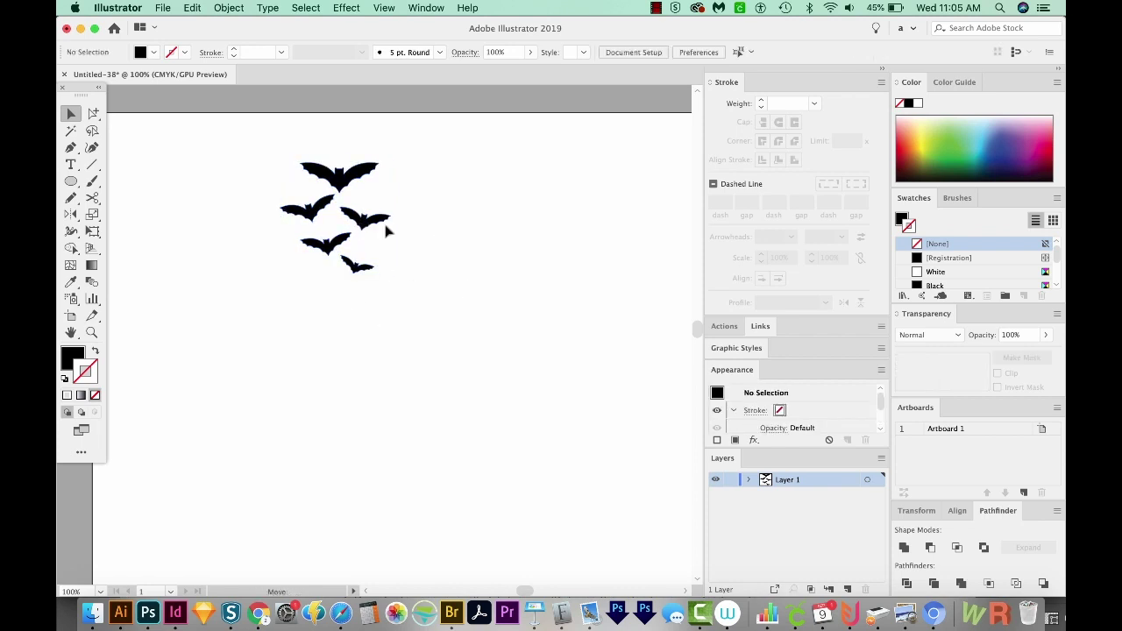
Rotate the bat group into position and show the Brushes list
left_click_drag(386, 230, 466, 249)
key("super+z")
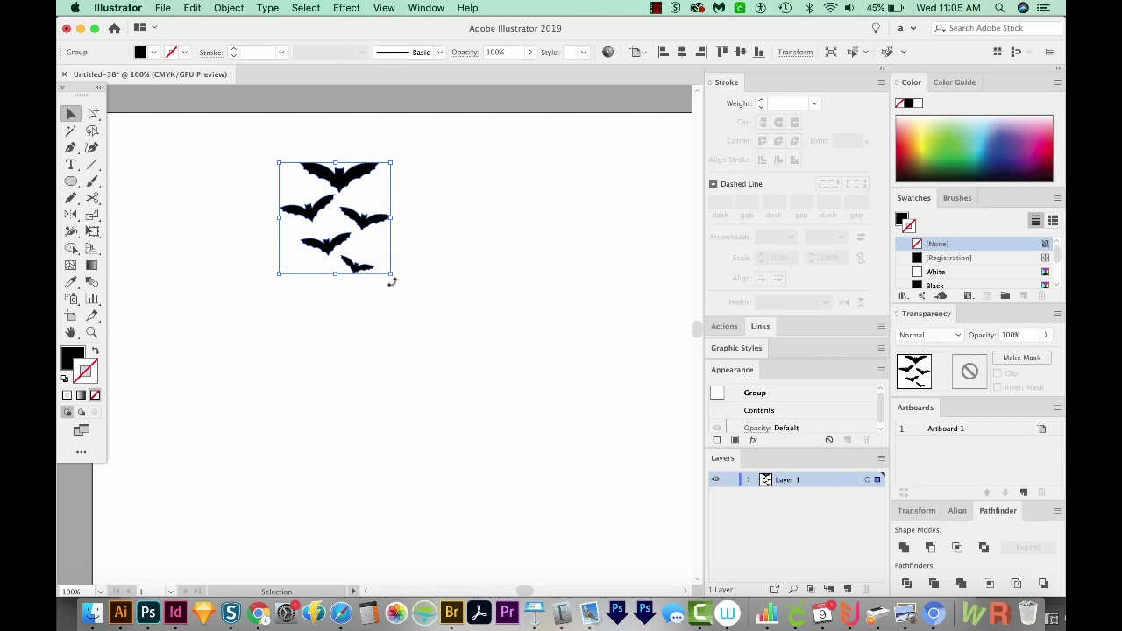
left_click_drag(391, 281, 415, 222)
key("super+z")
left_click_drag(417, 171, 413, 160)
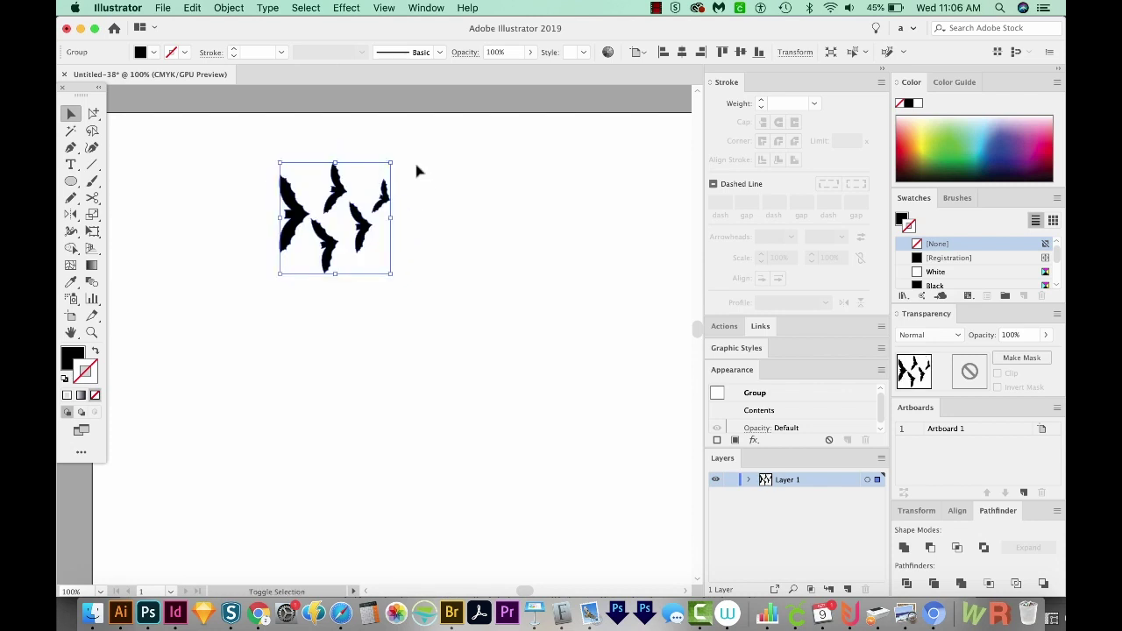
left_click(955, 200)
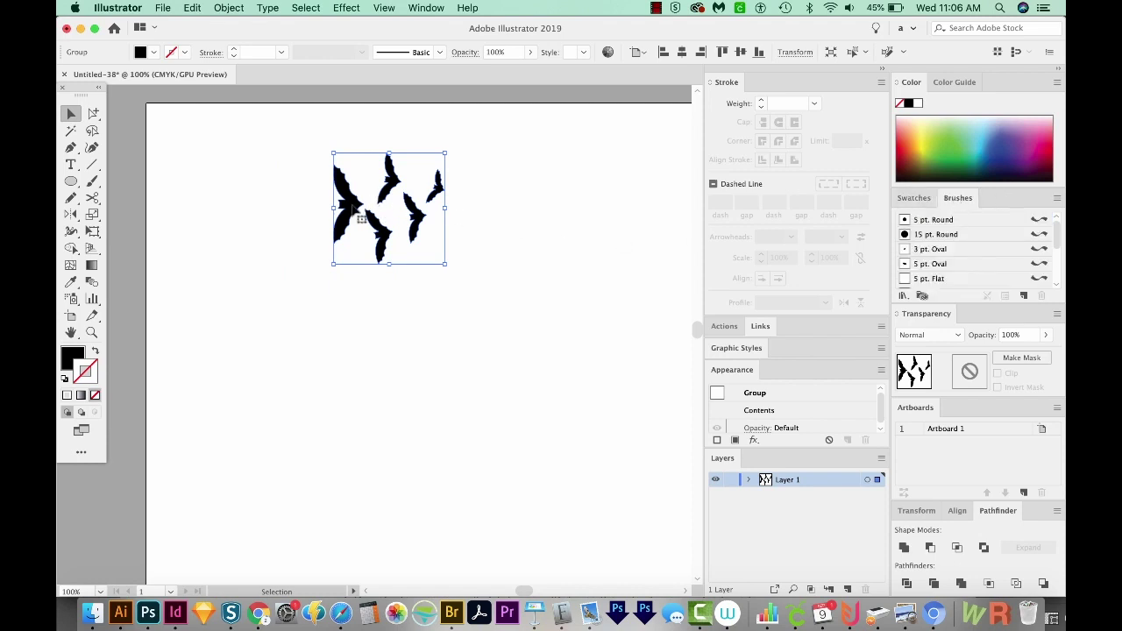
Drag the bat group into the Brushes panel as a Pattern Brush with default options
mouse_move(354, 207)
left_mouse_down()
mouse_move(556, 212)
mouse_move(930, 262)
mouse_move(929, 249)
left_mouse_up()
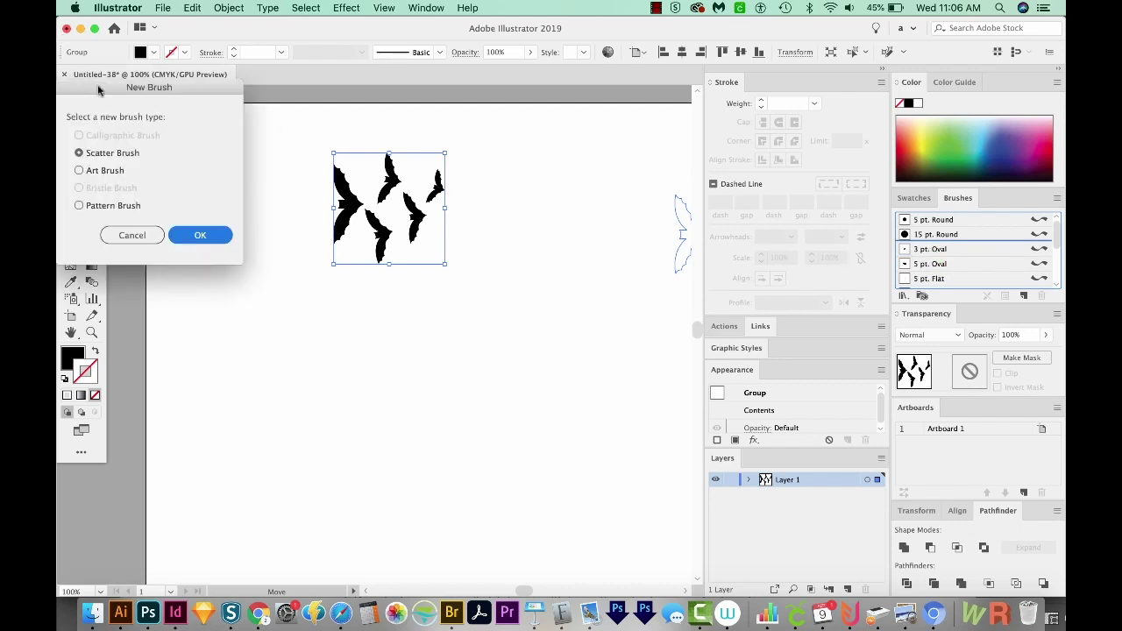
mouse_move(99, 90)
left_mouse_down()
mouse_move(333, 114)
mouse_move(369, 100)
left_mouse_up()
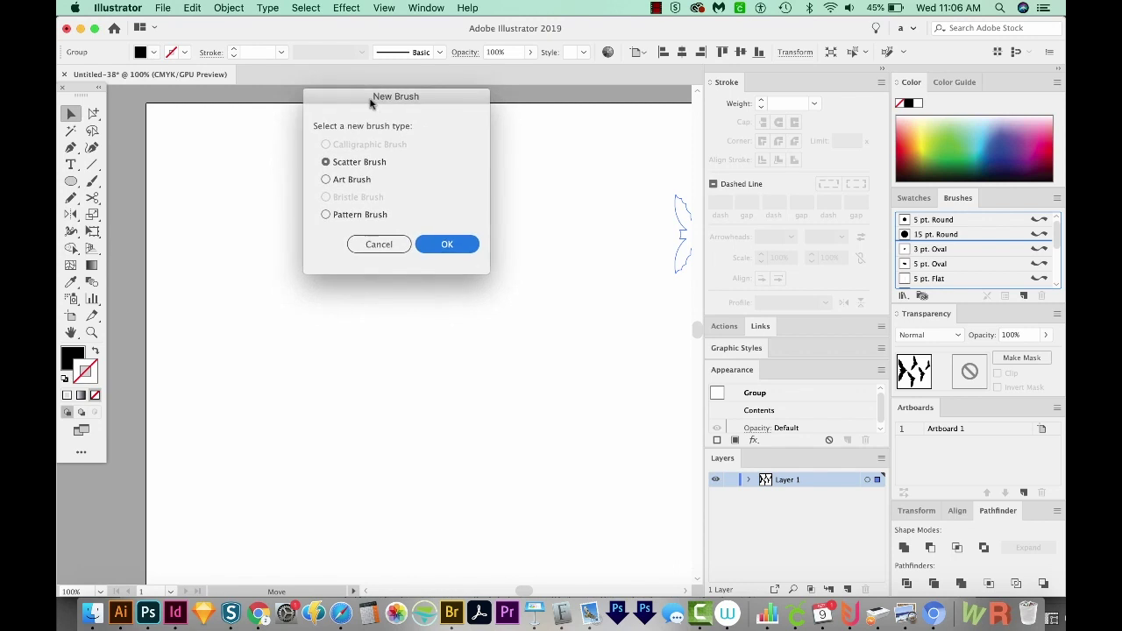
left_click(326, 216)
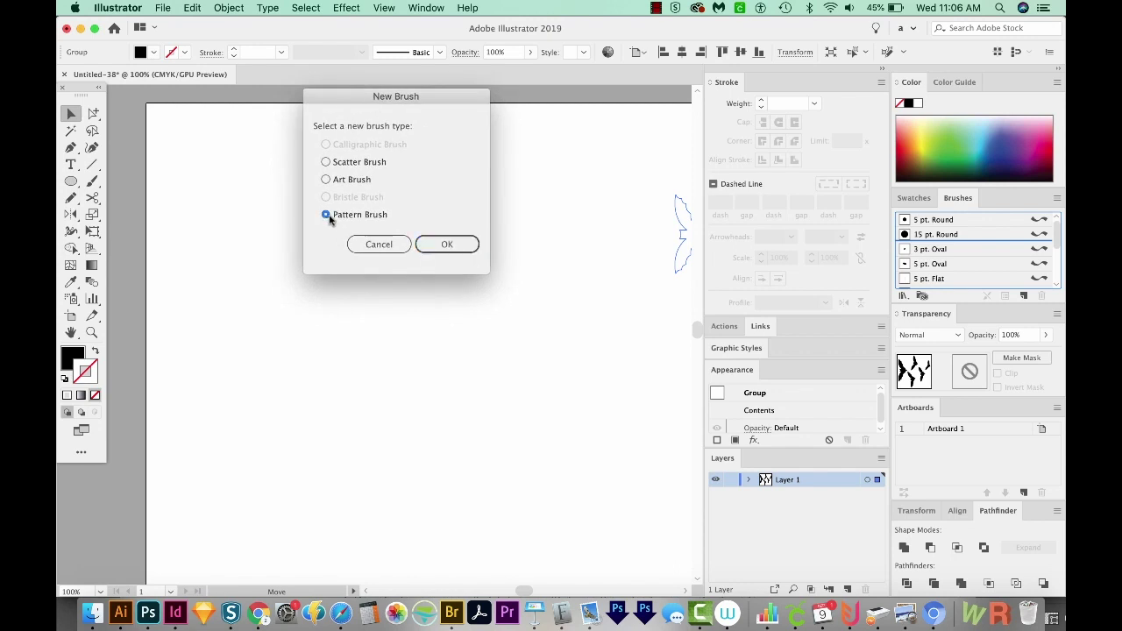
left_click(445, 243)
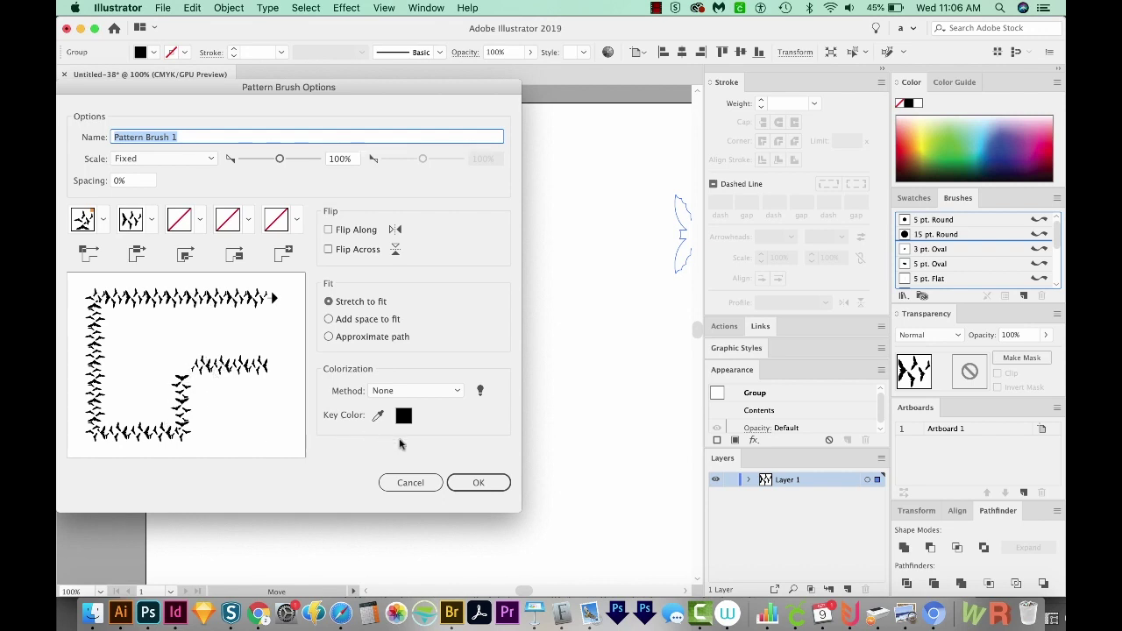
left_click(478, 483)
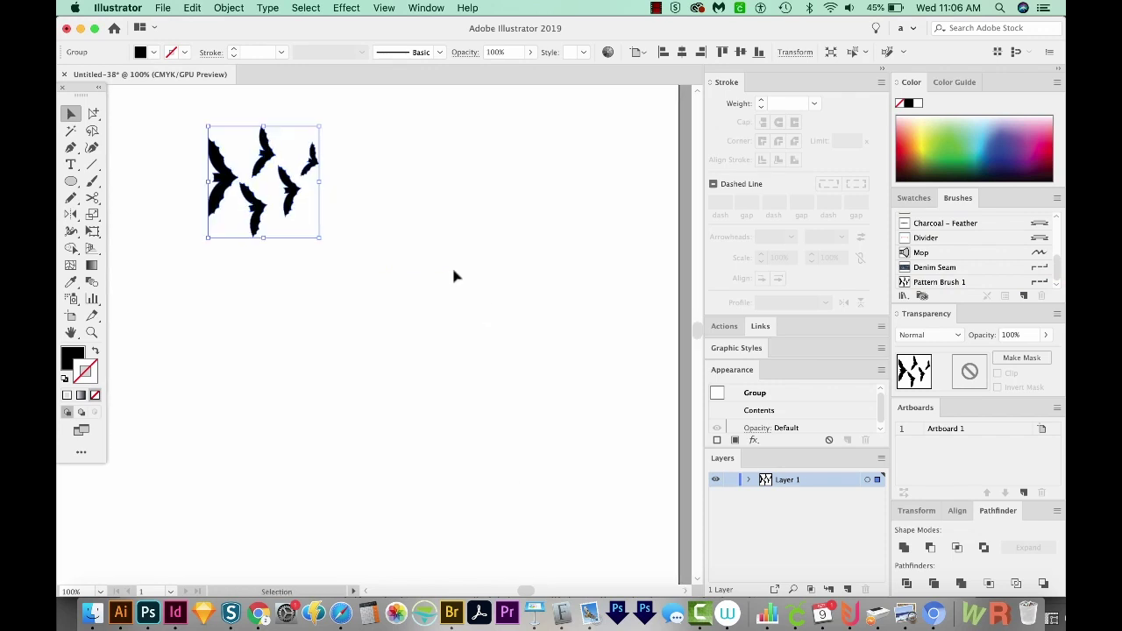
Pencil an S-curve down the artboard's right side and apply Pattern Brush 1 to it
key("super+minus")
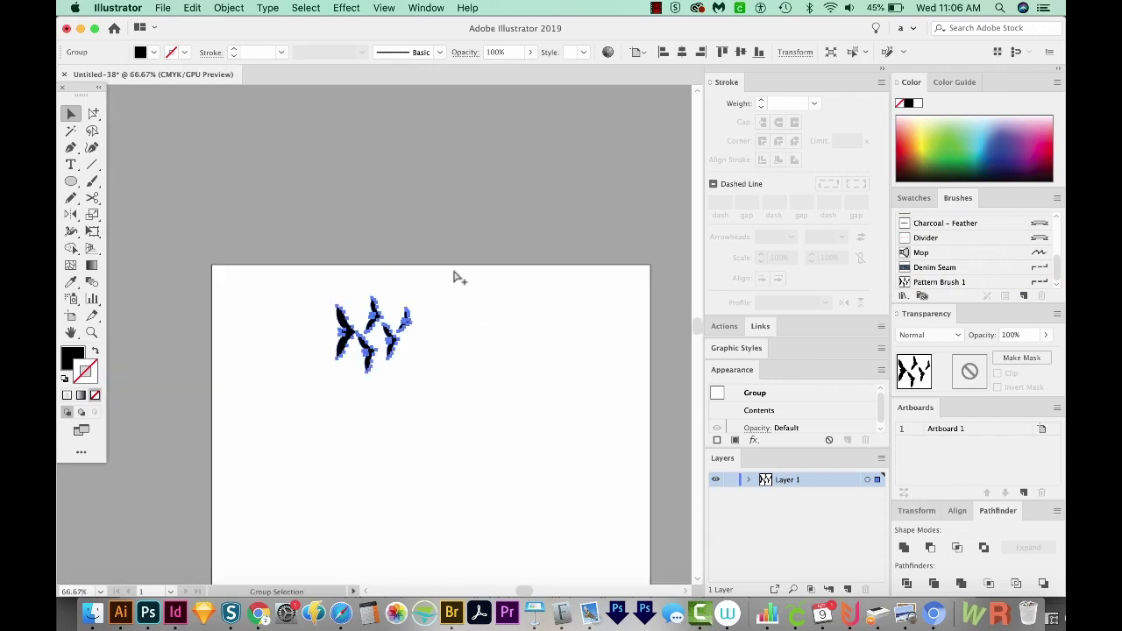
key("super+minus")
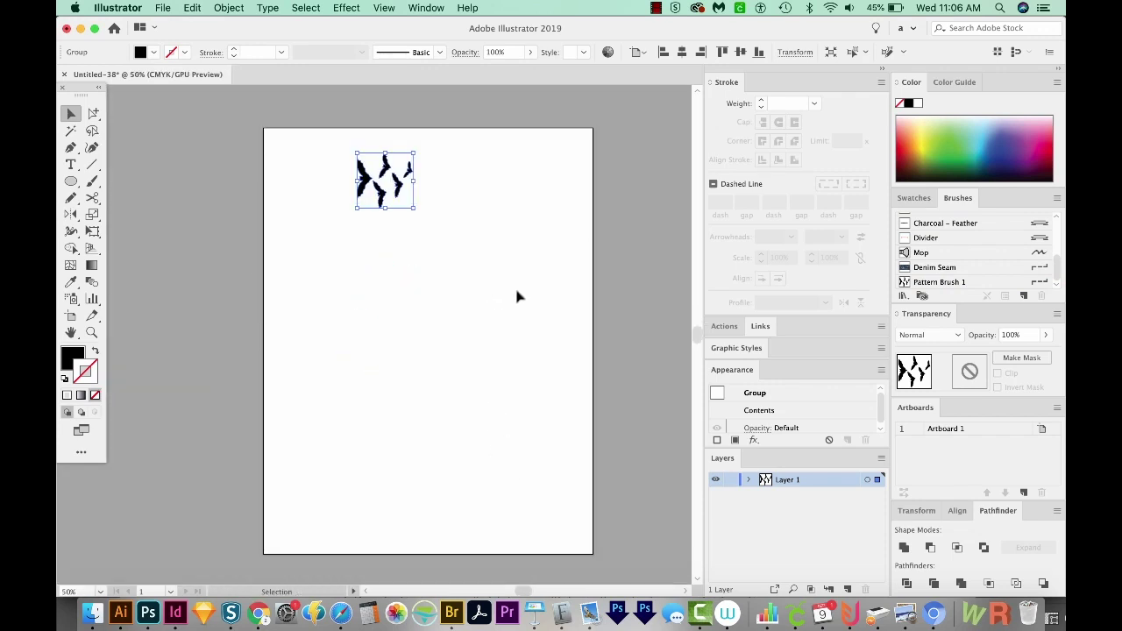
key("n")
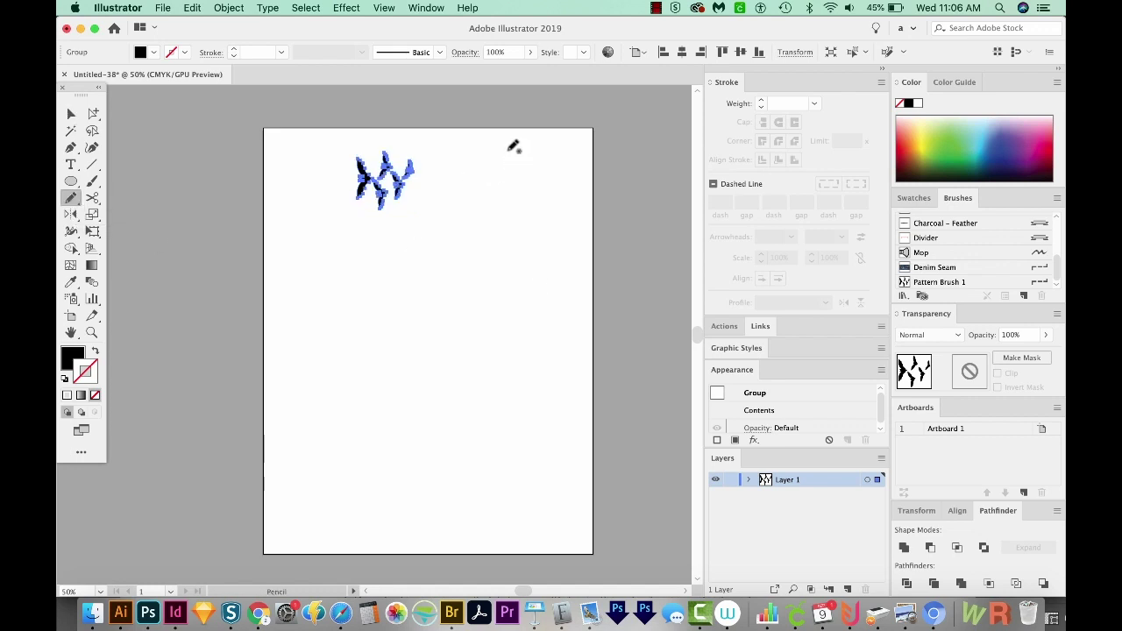
mouse_move(505, 150)
left_mouse_down()
mouse_move(462, 247)
mouse_move(462, 283)
mouse_move(531, 376)
mouse_move(526, 435)
mouse_move(450, 531)
left_mouse_up()
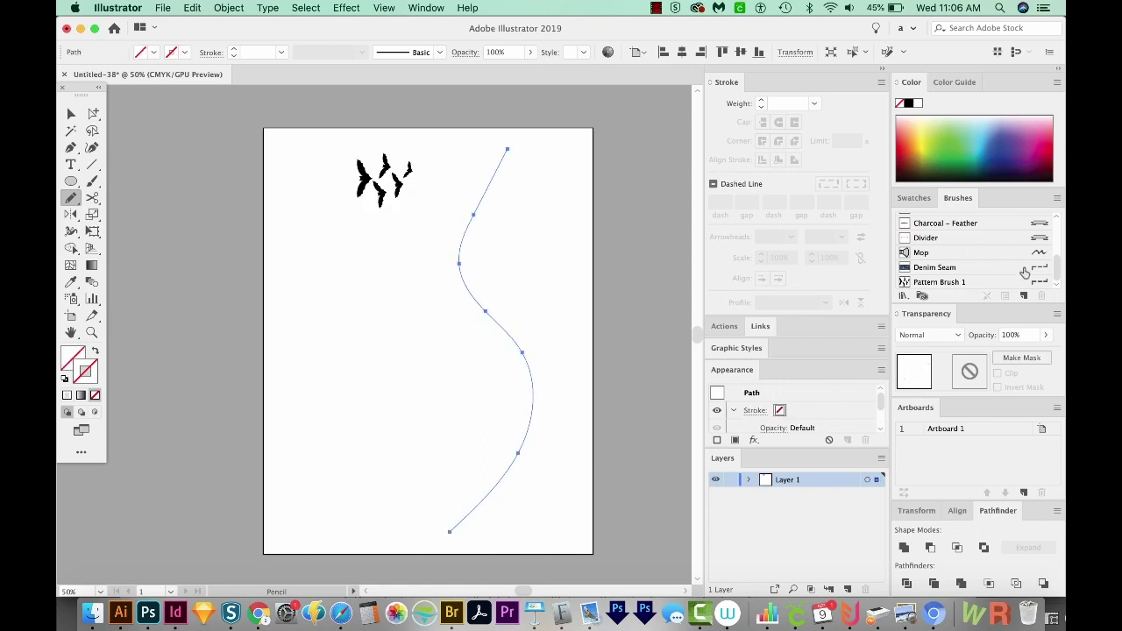
left_click(938, 282)
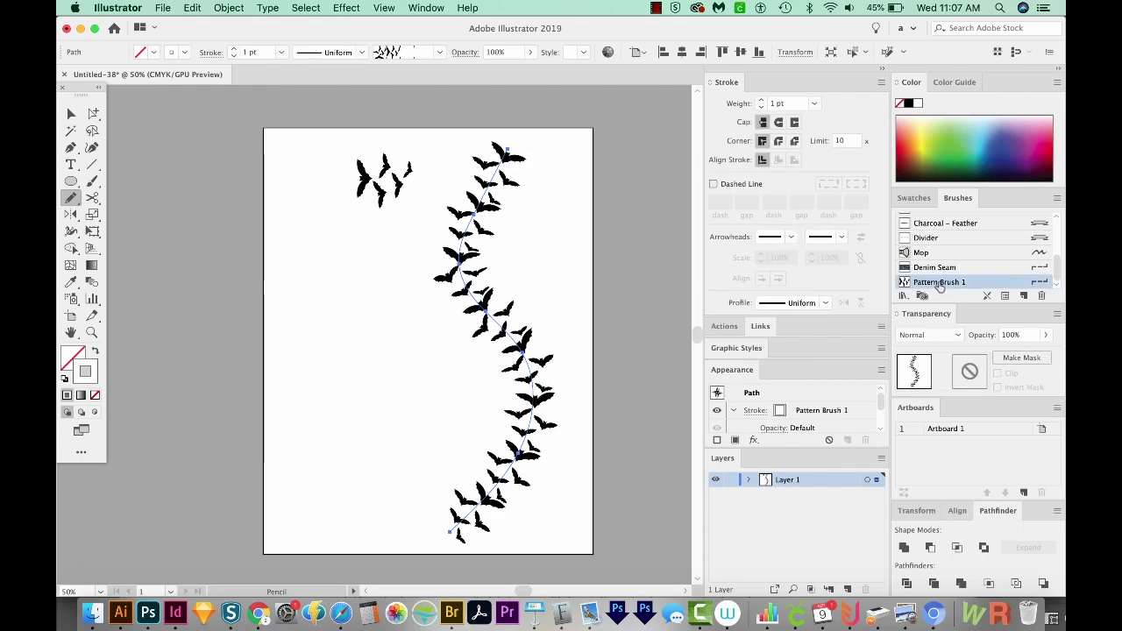
key("z")
left_click(492, 280)
left_click_drag(556, 342, 574, 425)
key("super+minus")
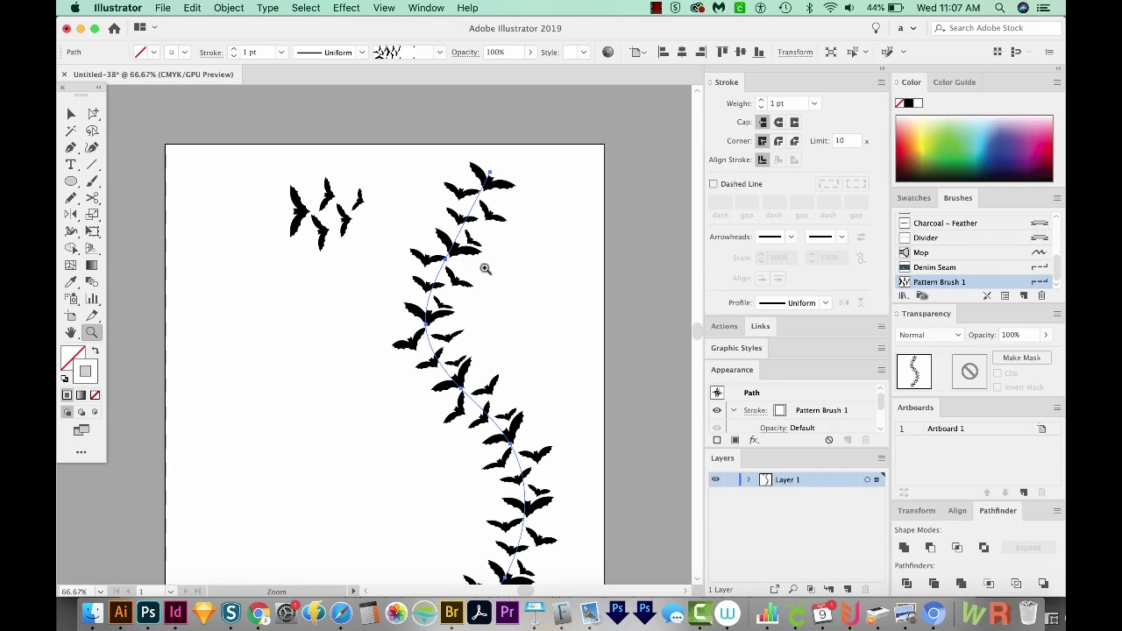
Drag Pattern Brush 1's tiles onto the artboard and switch to Outline view
left_click(906, 283)
left_click_drag(250, 436, 252, 439)
scroll(313, 450, "down", 2)
key("super+y")
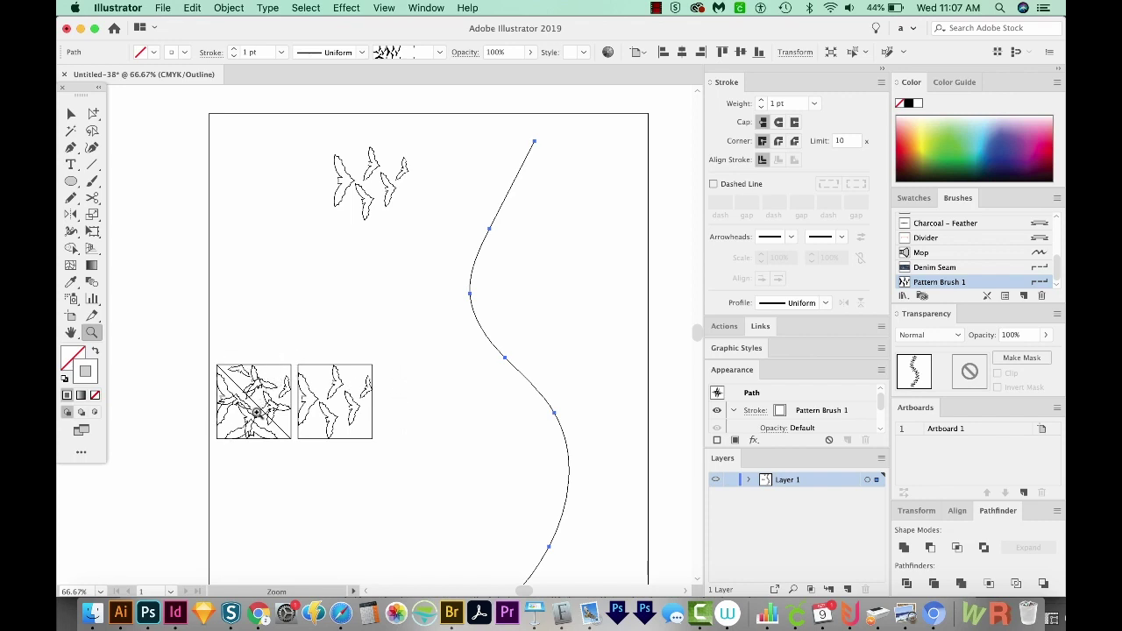
Select the left pattern tile with Direct Selection and delete it
key("a")
left_click(542, 161, "alt")
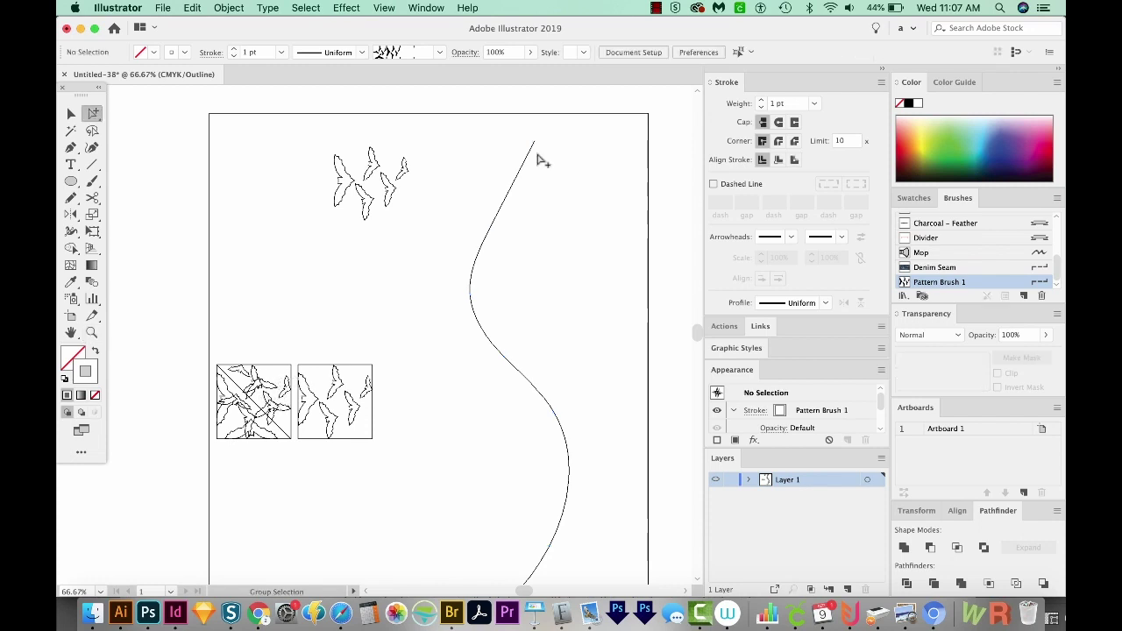
left_click(95, 115)
left_click_drag(292, 355, 216, 451)
key("Delete")
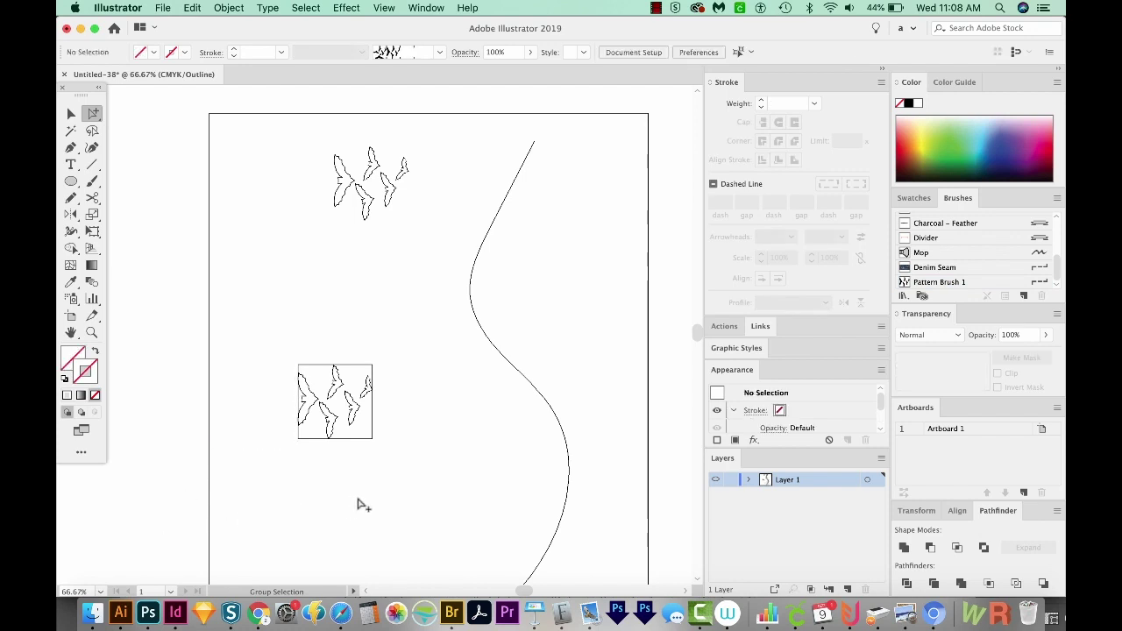
Widen the remaining tile's invisible bounding rectangle on both left and right sides
key("z")
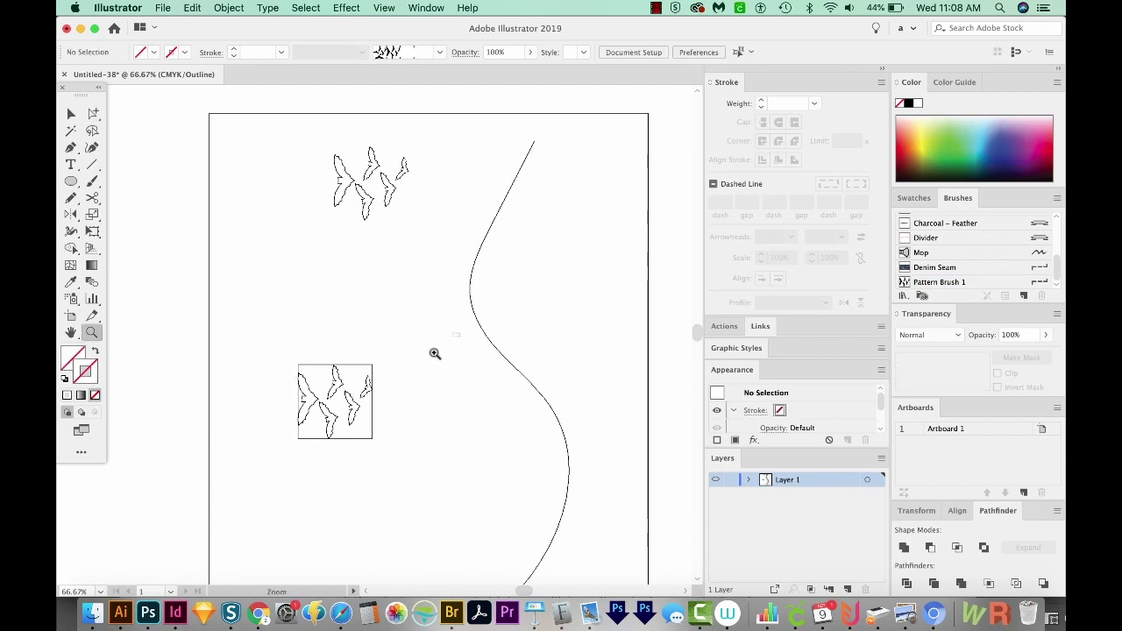
left_click_drag(433, 353, 266, 488)
key("a")
left_click(409, 203)
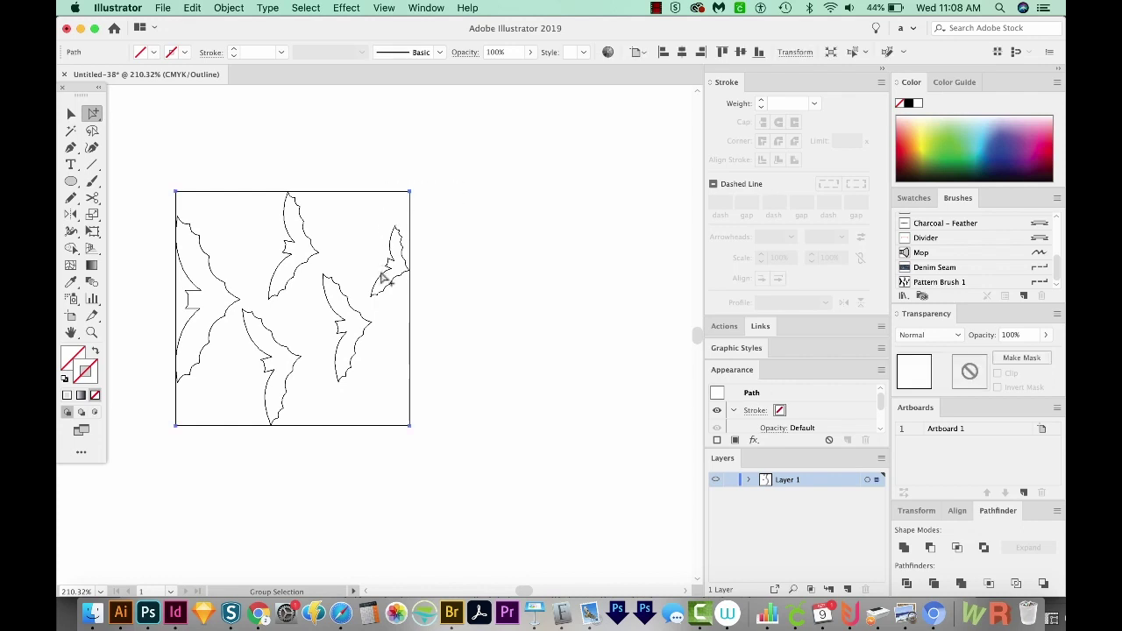
scroll(456, 316, "left", 2)
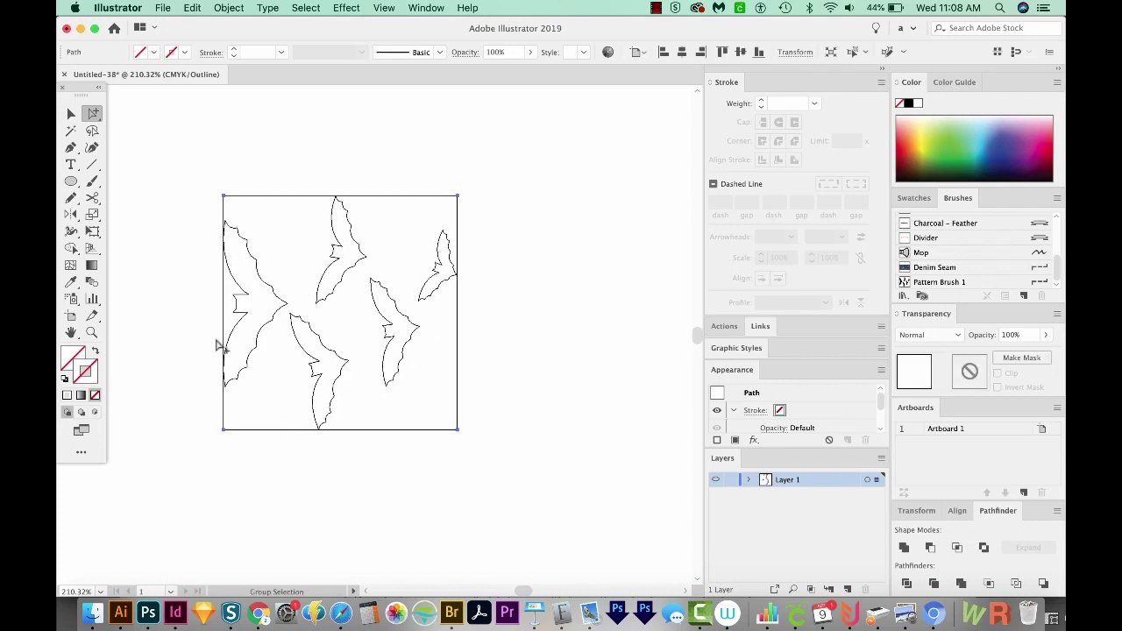
key("v")
mouse_move(225, 314)
left_mouse_down()
mouse_move(205, 314)
mouse_move(223, 315)
left_mouse_up()
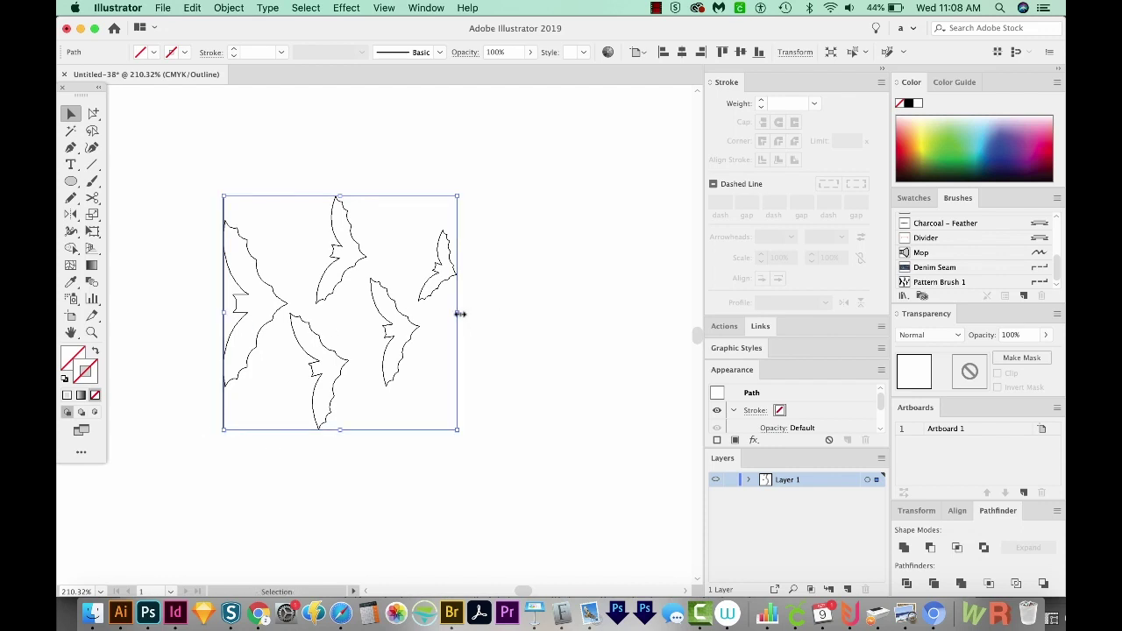
left_click_drag(459, 313, 480, 315)
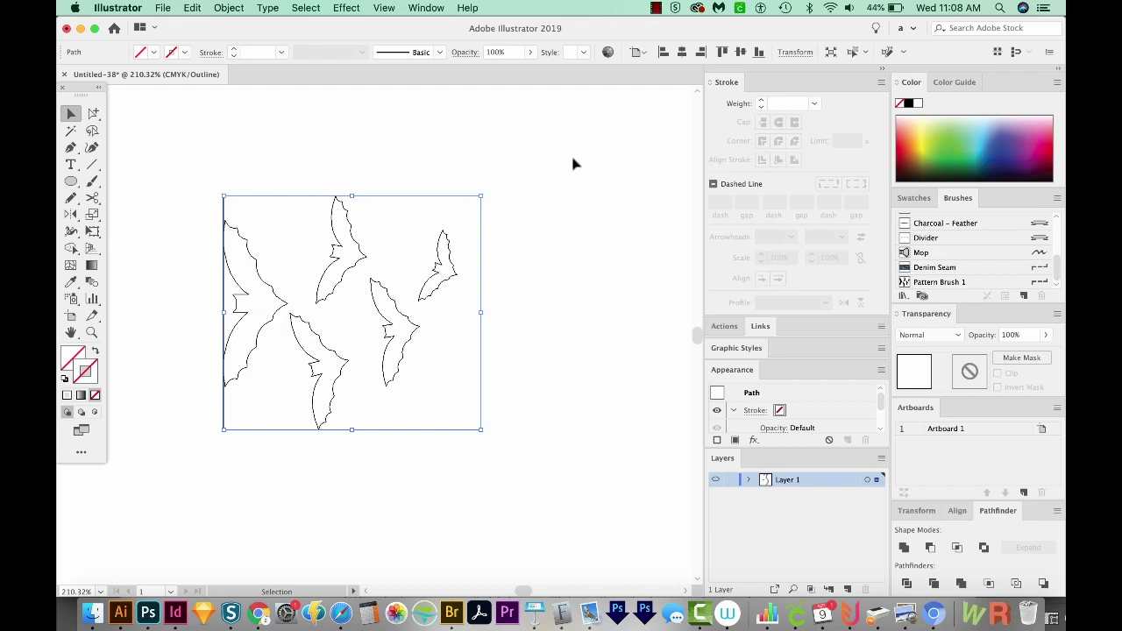
key("super")
Return to Preview and Option-drag the bat tile onto Pattern Brush 1, confirming its settings
key("super+y")
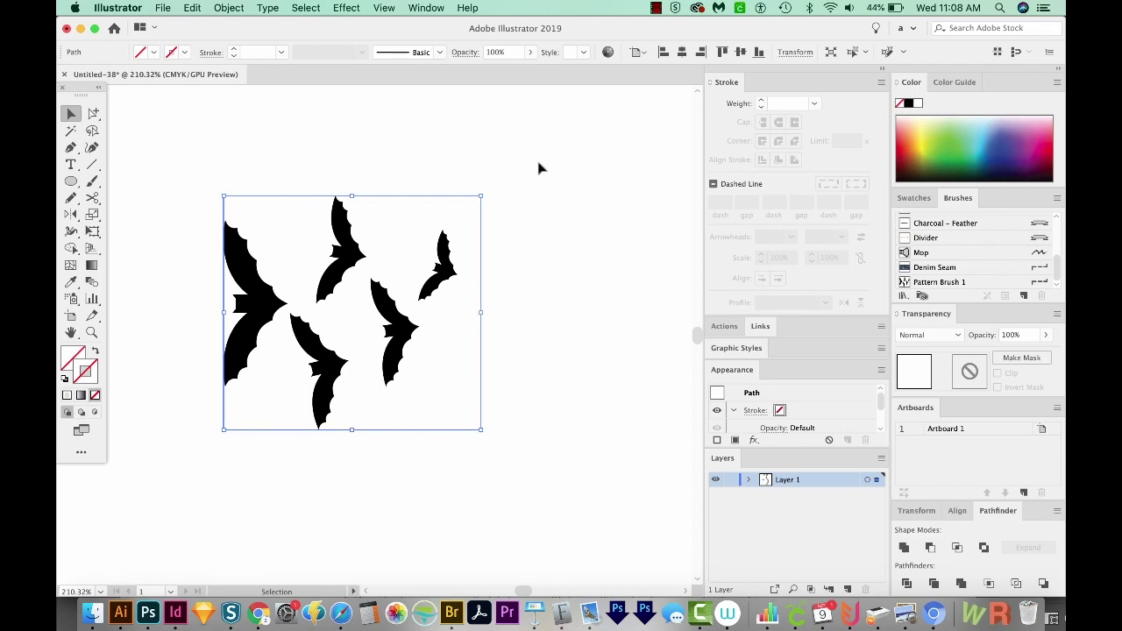
key("super+g")
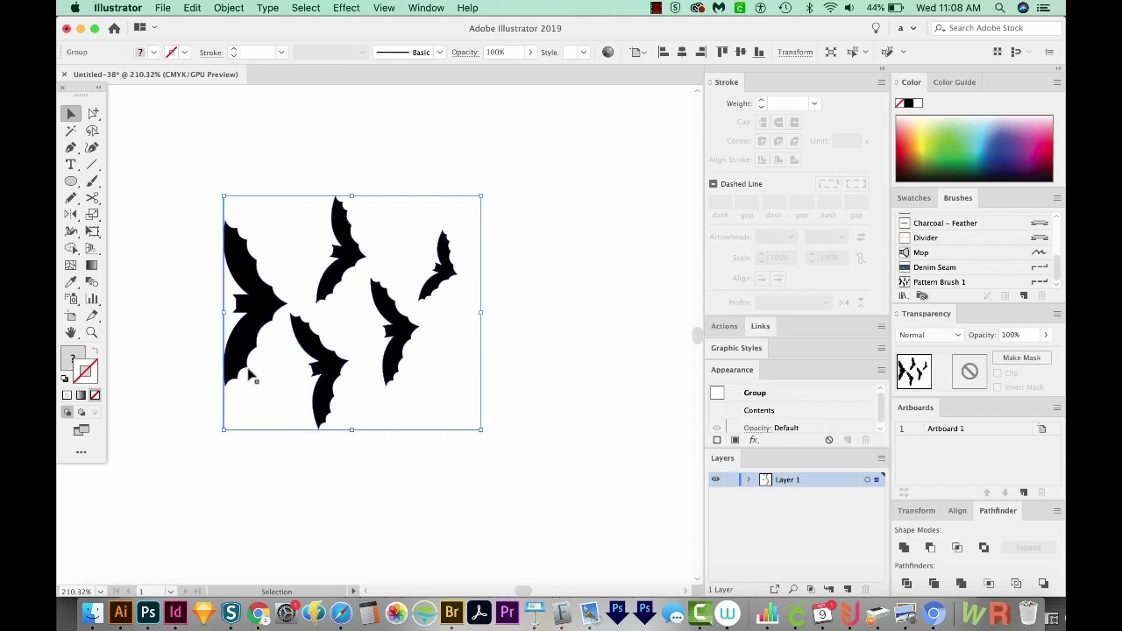
mouse_move(238, 361)
left_mouse_down()
mouse_move(283, 343)
mouse_move(658, 333)
mouse_move(903, 283)
mouse_move(911, 298)
left_mouse_up()
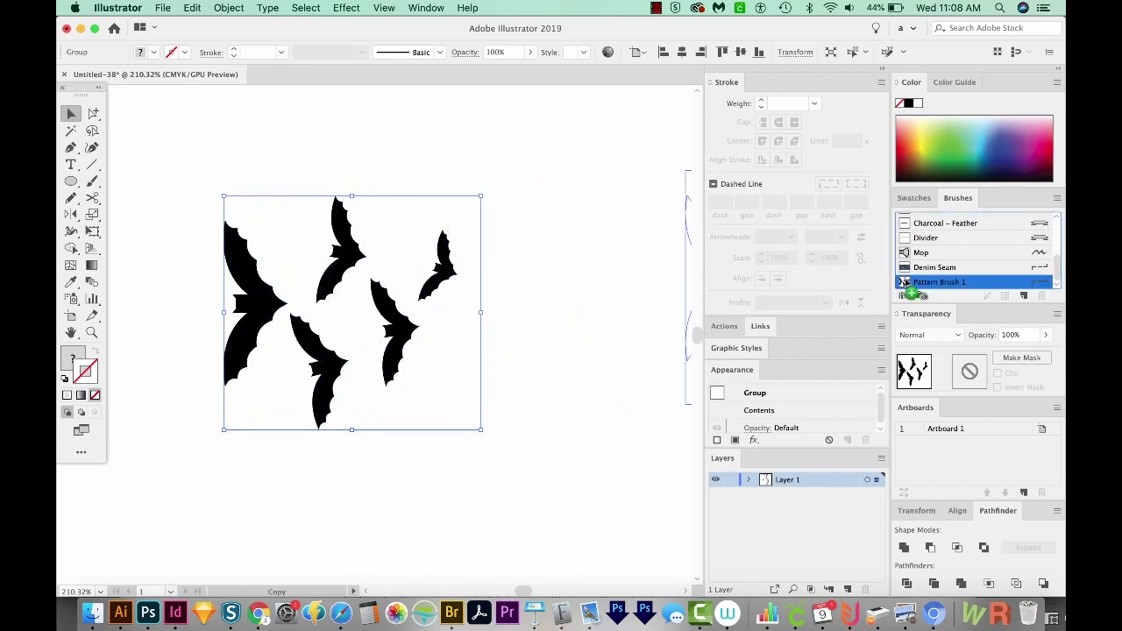
left_click_drag(904, 281, 905, 282)
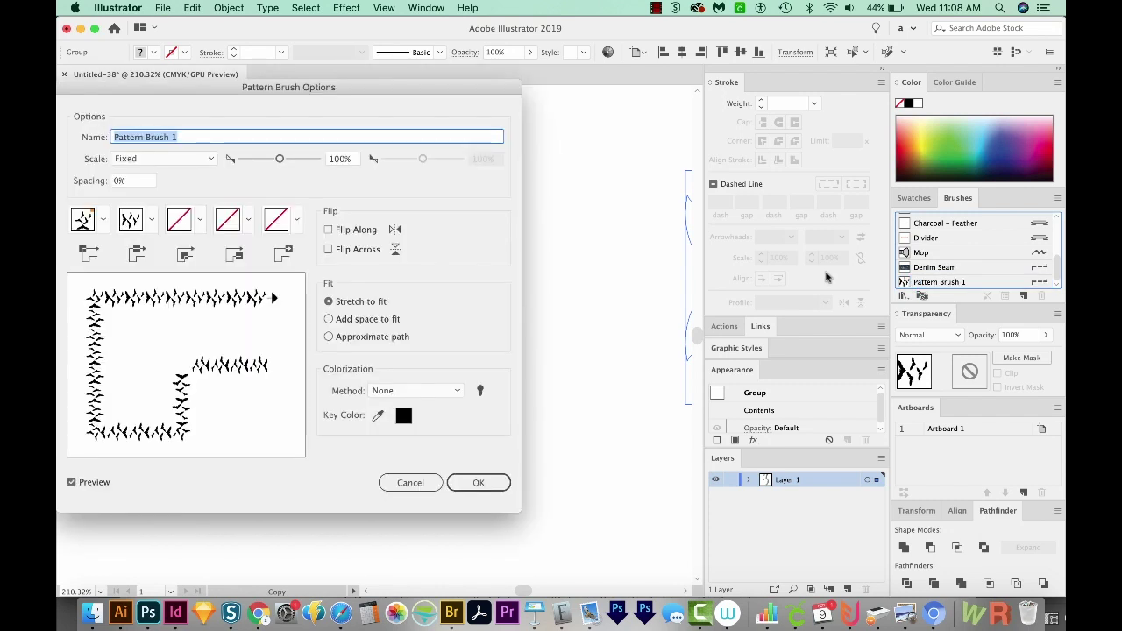
left_click(488, 483)
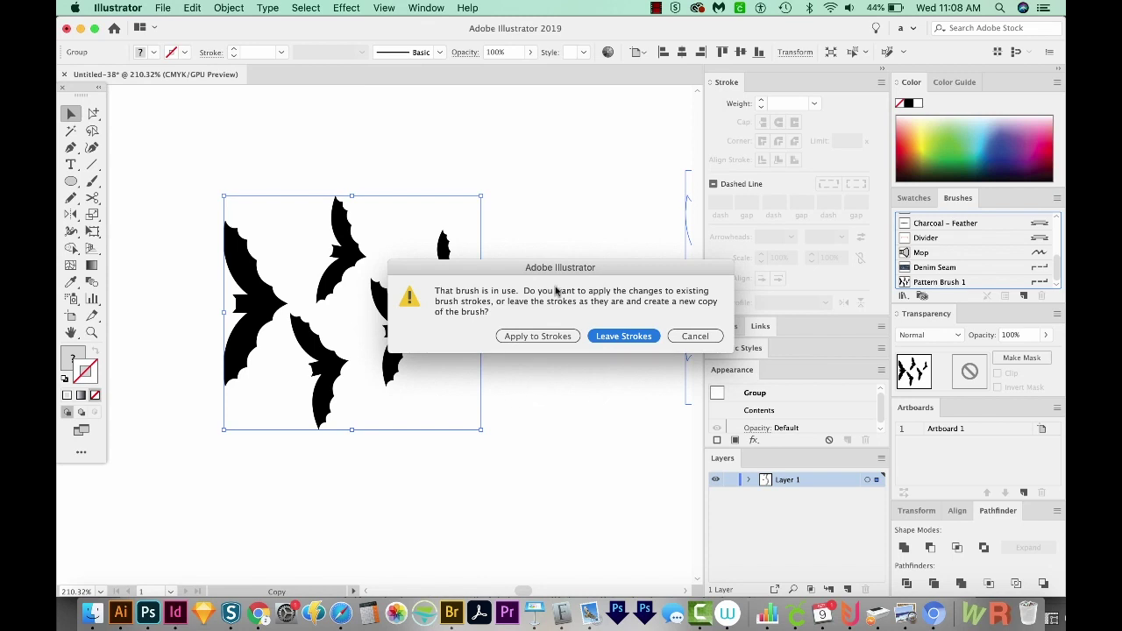
Apply the brush change to existing strokes so the bat trail updates
left_click_drag(568, 269, 549, 274)
left_click(518, 342)
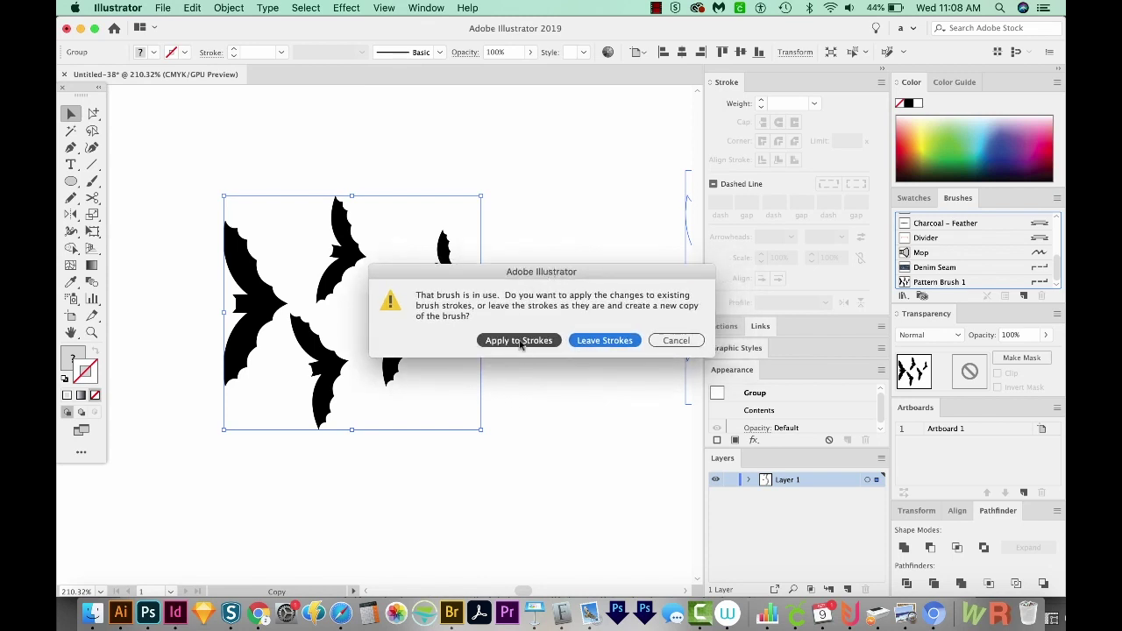
left_click_drag(519, 344, 624, 246)
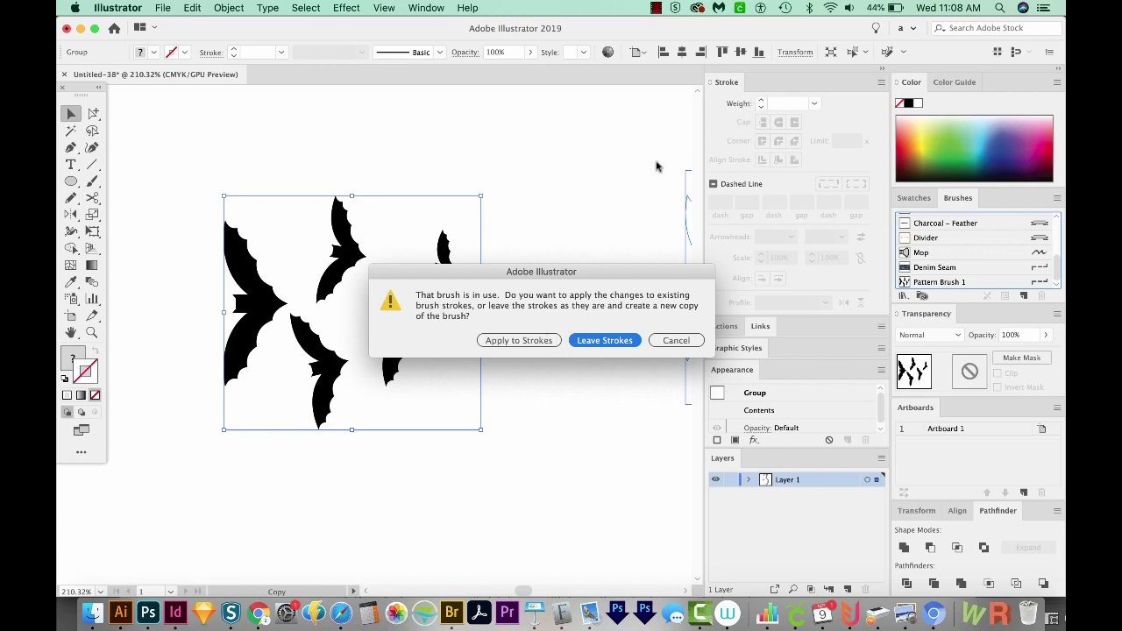
left_click(479, 346)
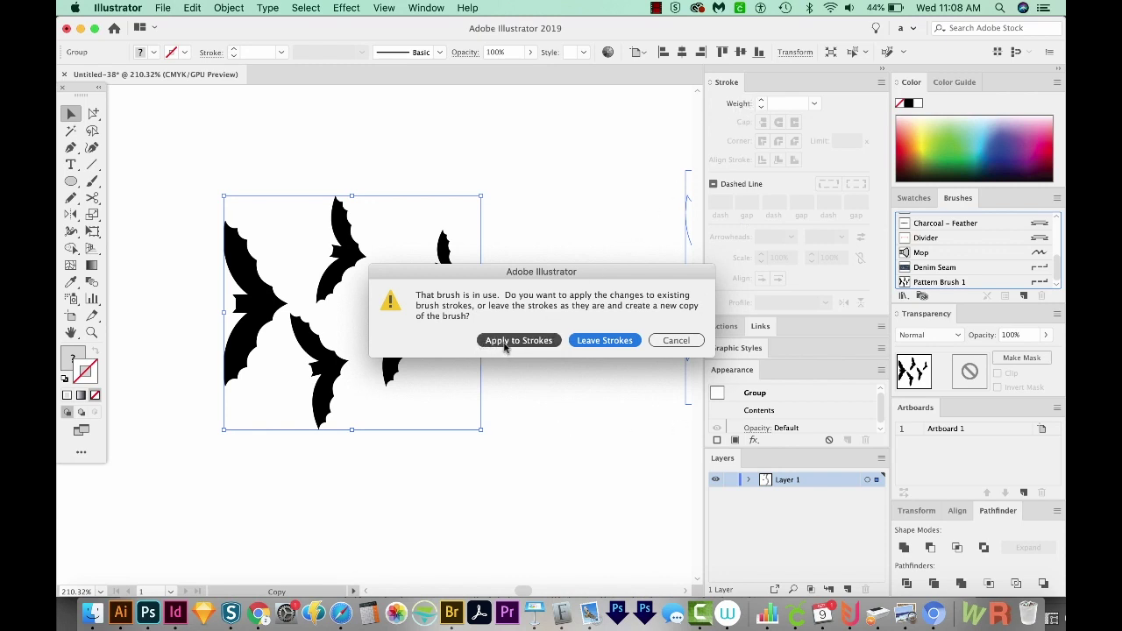
left_click_drag(509, 342, 509, 343)
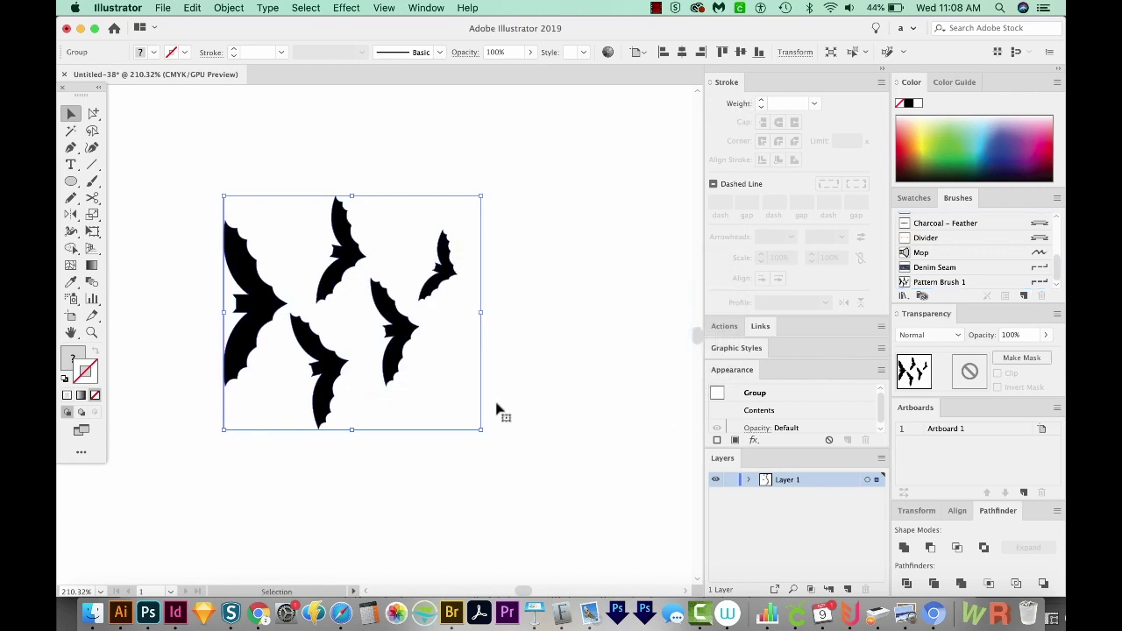
key("super+1")
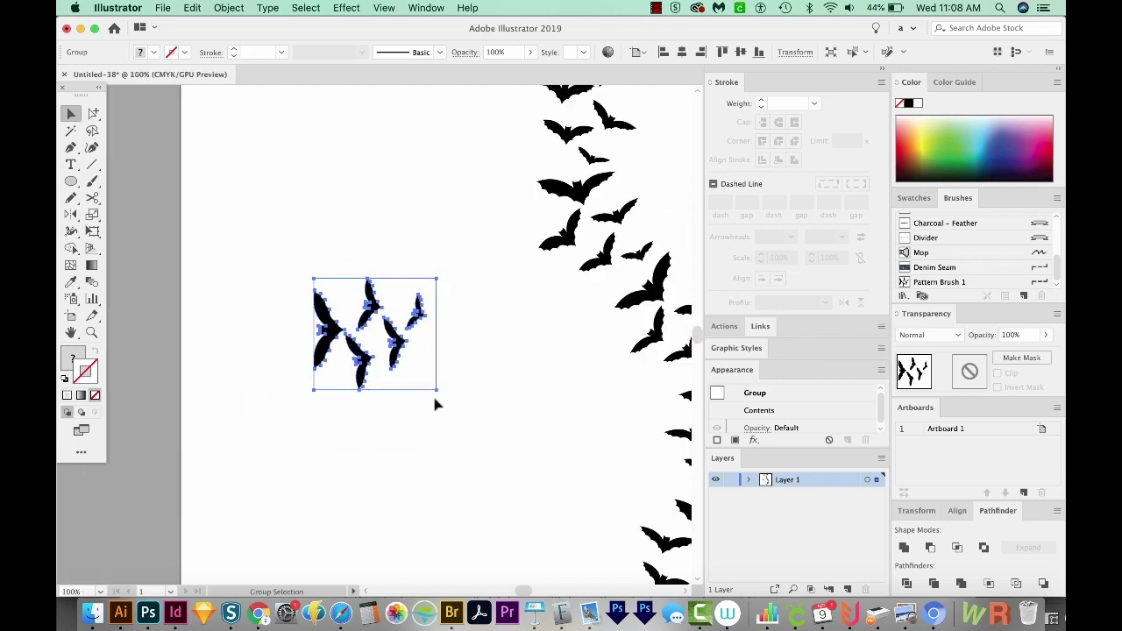
left_click_drag(548, 353, 429, 356)
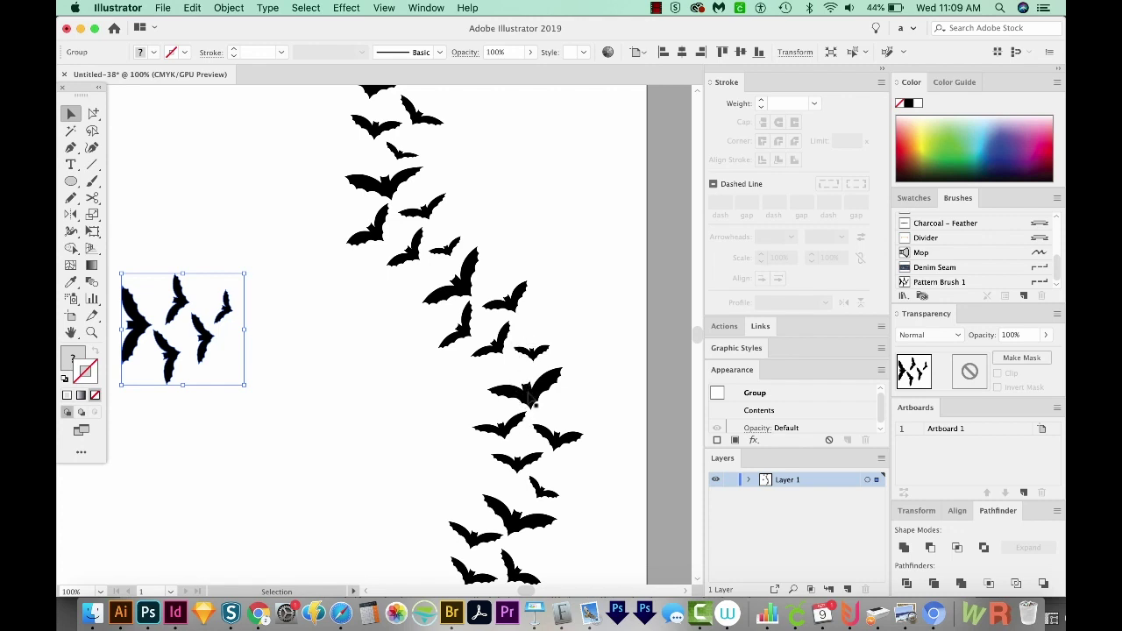
scroll(488, 377, "up", 3)
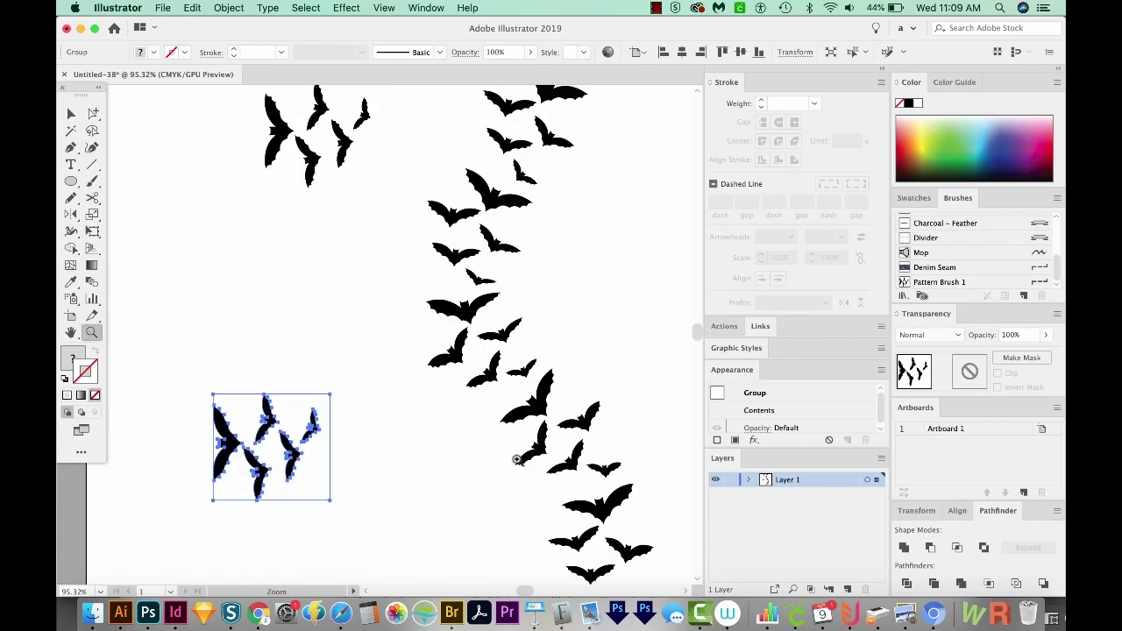